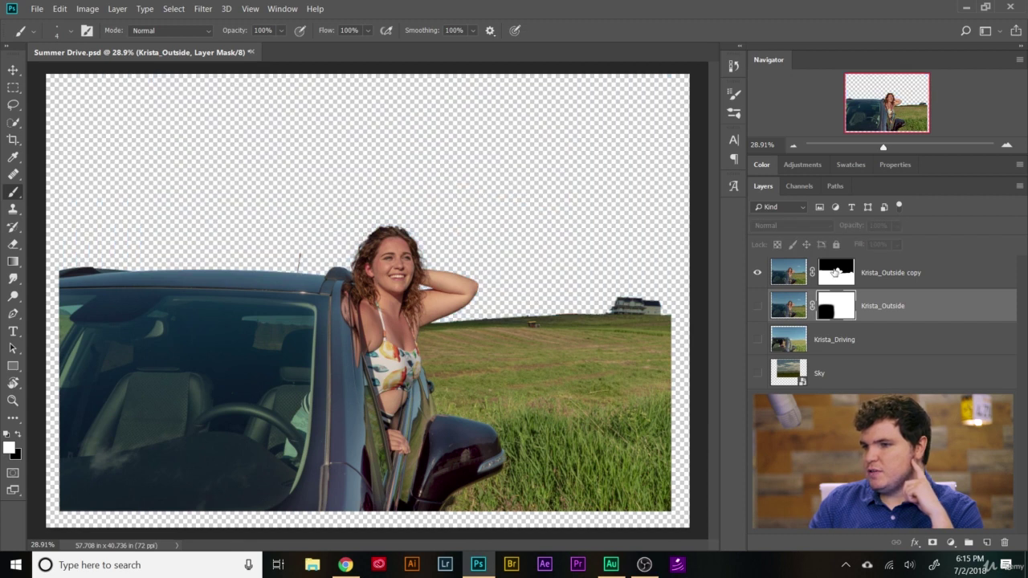
- Hide the windshield and car interior on the outside copy layer by painting its mask black, enlarging the brush to 500
click(887, 273)
scroll(161, 398, up, 3)
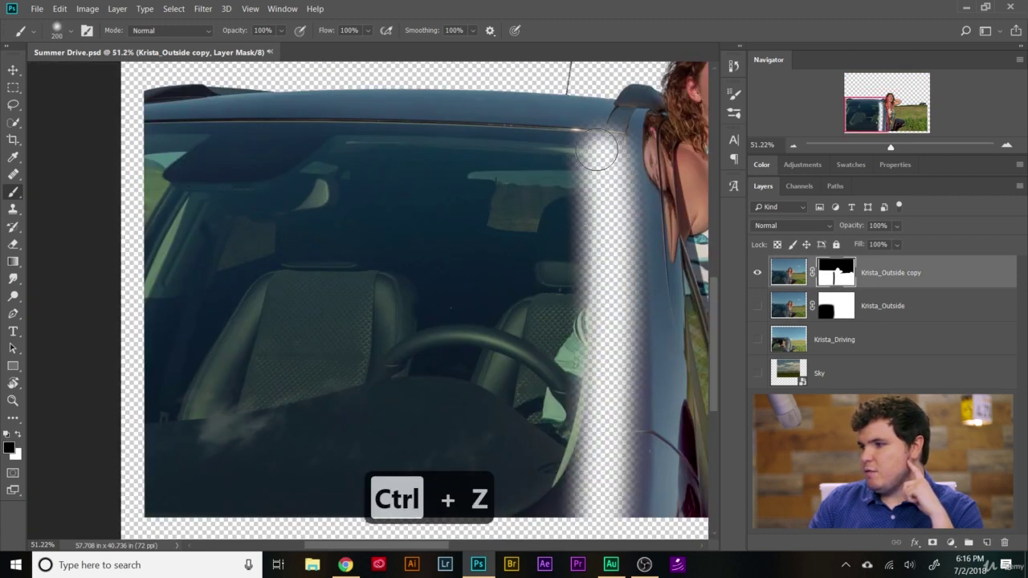
mouse_move(241, 152)
mouse_down()
mouse_move(538, 162)
mouse_move(587, 515)
mouse_move(150, 208)
mouse_move(244, 358)
mouse_move(226, 461)
mouse_move(544, 439)
mouse_move(268, 332)
mouse_move(409, 227)
mouse_move(292, 251)
mouse_move(176, 391)
mouse_move(287, 285)
mouse_up()
key(])
key(])
key(])
key(])
scroll(140, 211, down, 3)
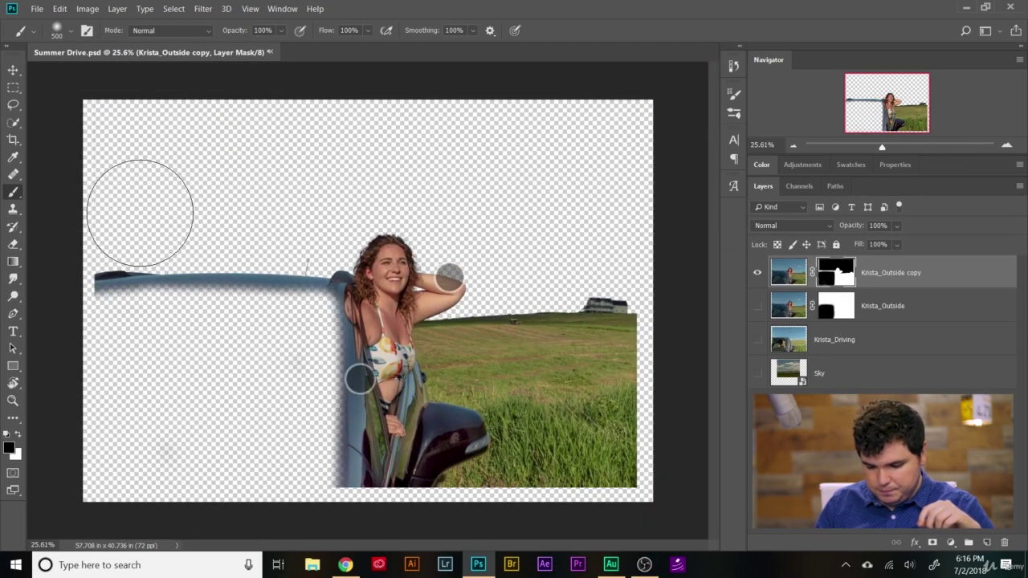
scroll(138, 207, up, 3)
scroll(138, 207, down, 3)
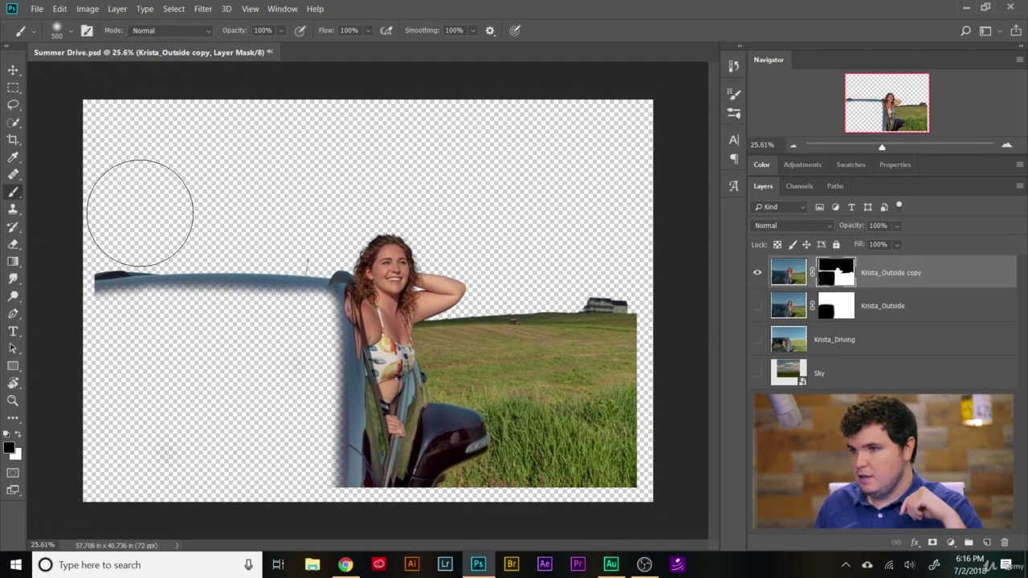
- Show the driving layer so the driver fills the masked-out windshield area
click(758, 342)
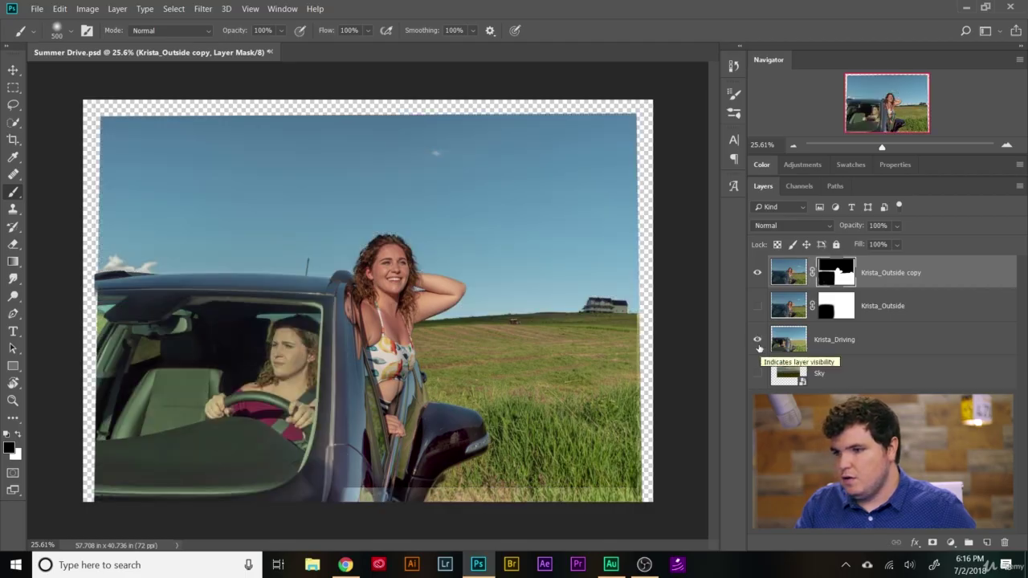
scroll(185, 362, up, 2)
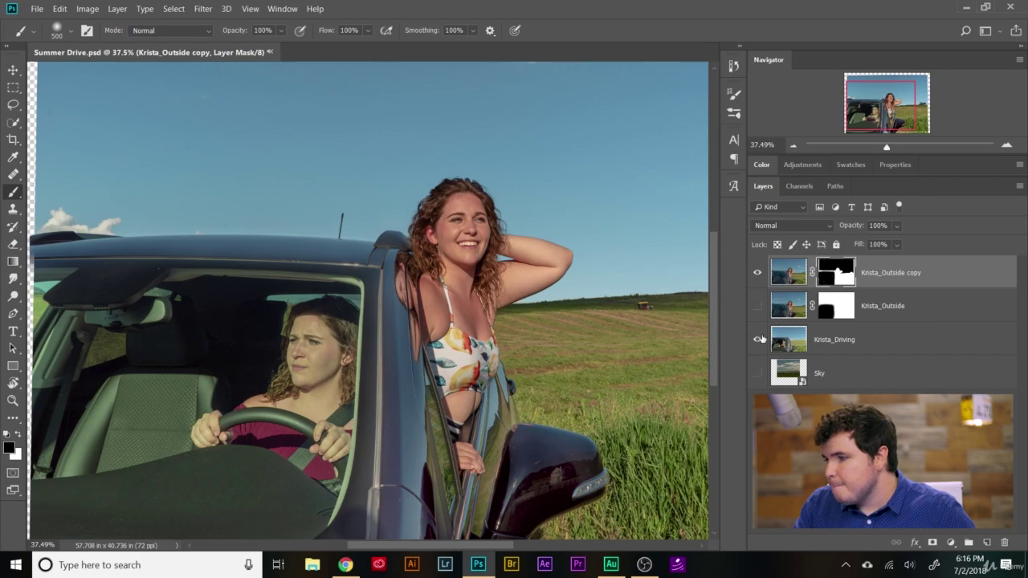
scroll(693, 322, down, 3)
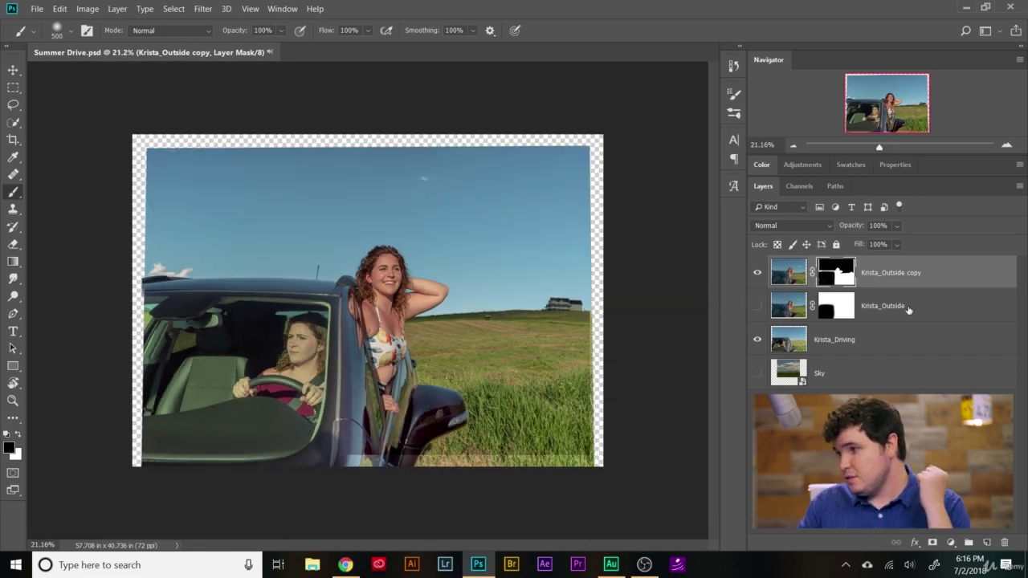
- Delete the hidden original outside layer and remove the word "copy" from the duplicate layer's name
click(943, 301)
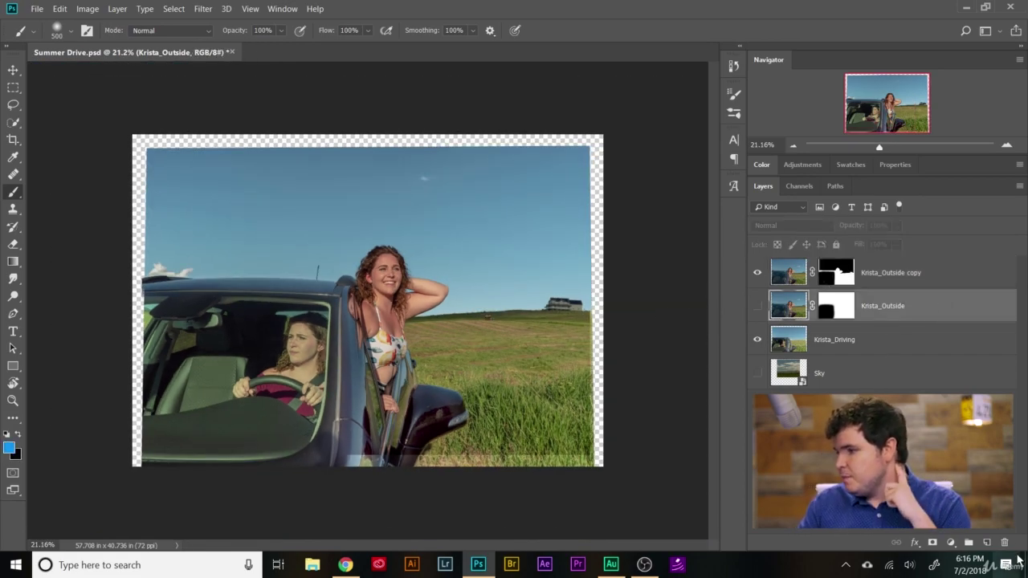
click(1011, 545)
double_click(921, 273)
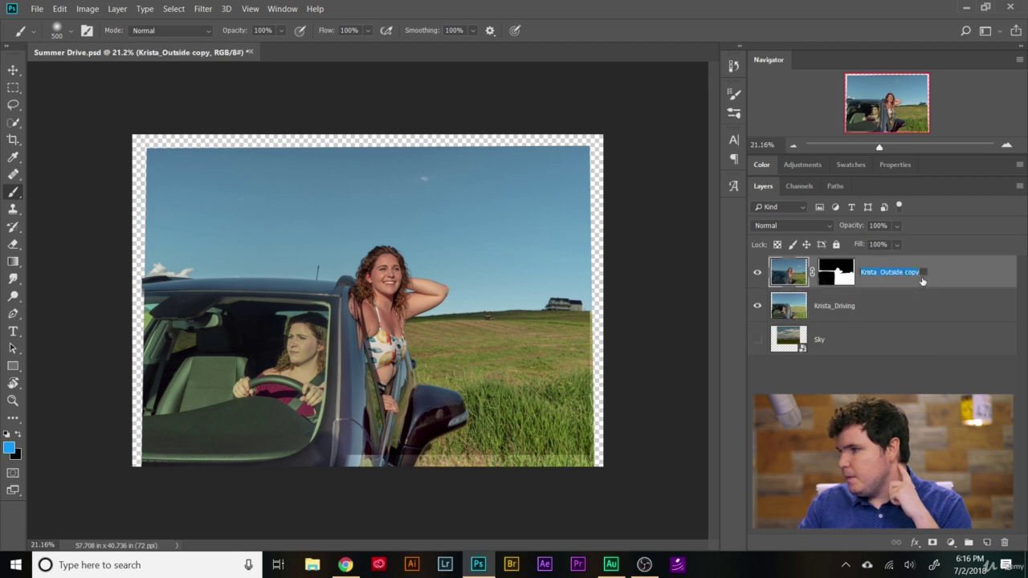
key(BackSpace)
key(BackSpace)
key(BackSpace)
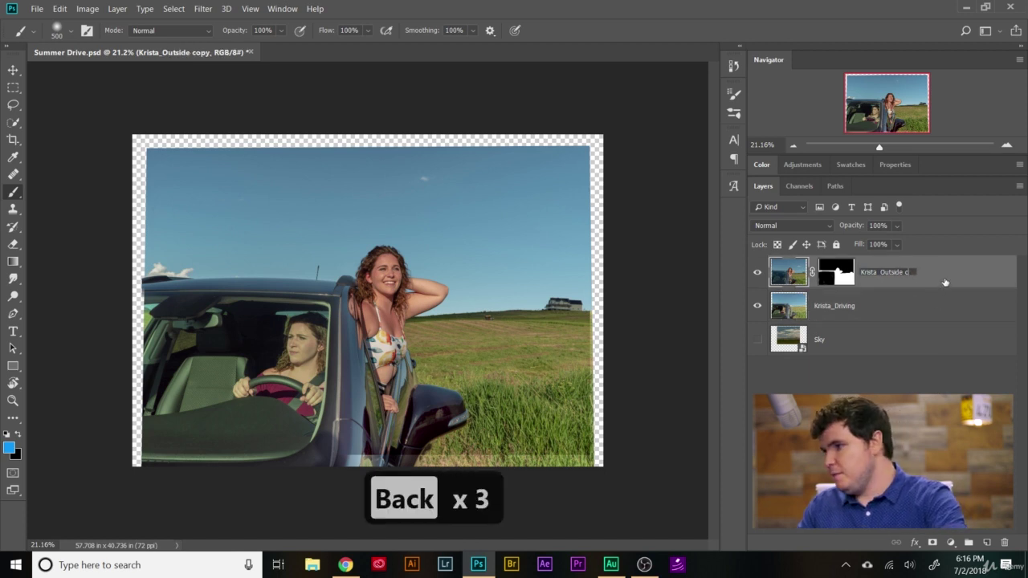
key(BackSpace)
text(e)
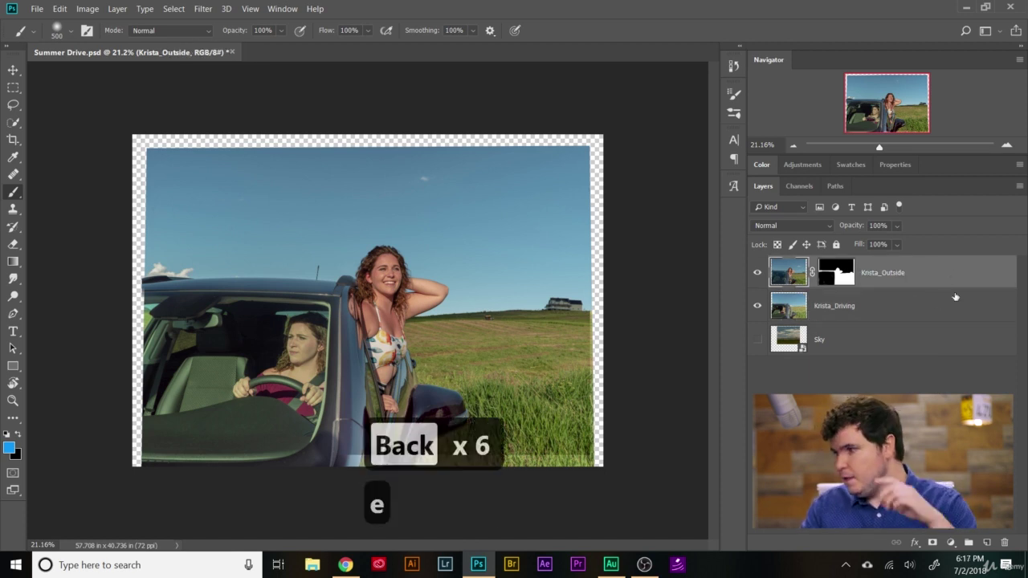
click(881, 375)
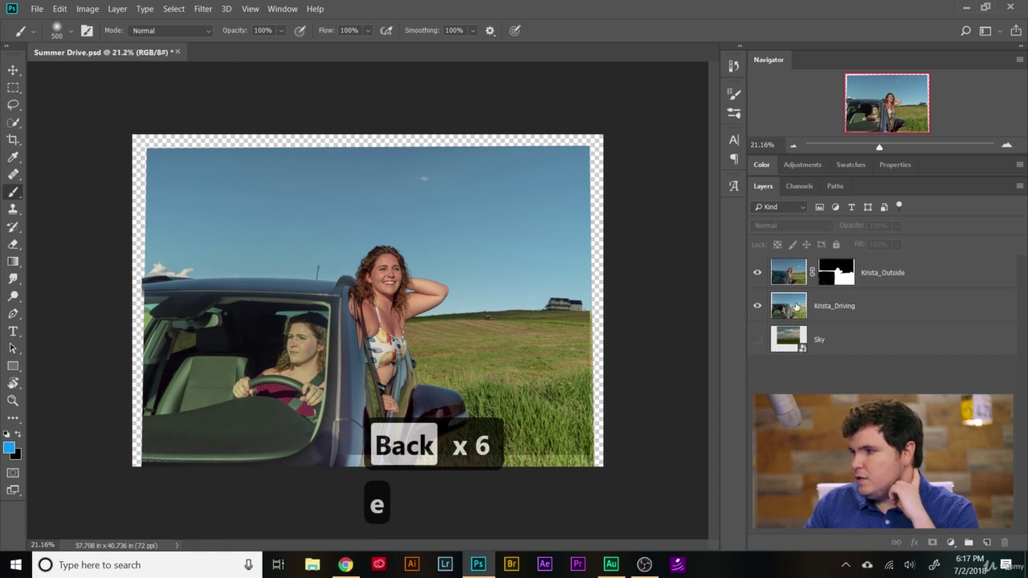
- Display the outside layer's mask alone, paint the leftover light patches in the windshield area black, and return to the image
alt+click(836, 273)
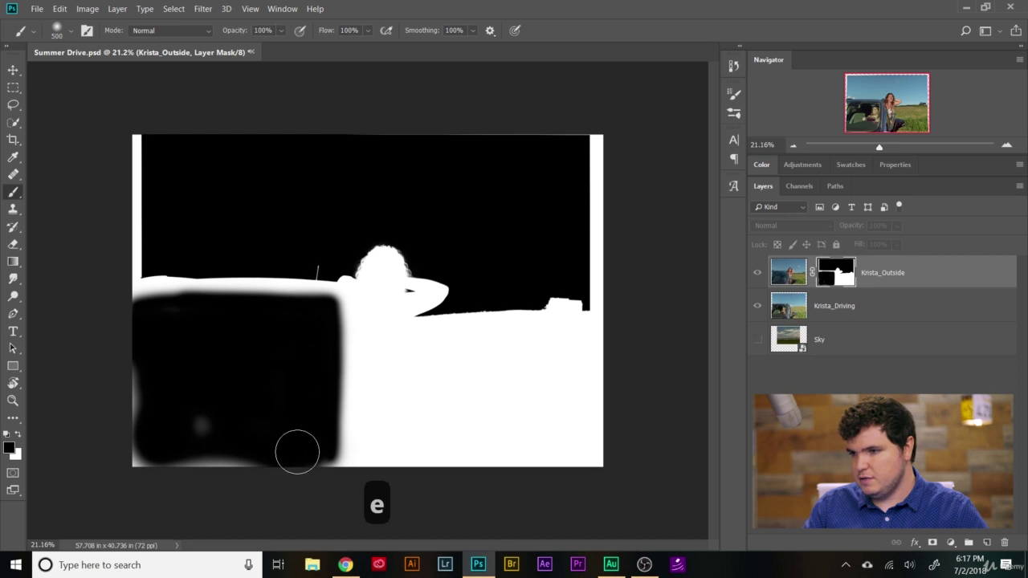
mouse_move(226, 464)
mouse_down()
mouse_move(129, 461)
mouse_move(125, 381)
mouse_move(161, 326)
mouse_up()
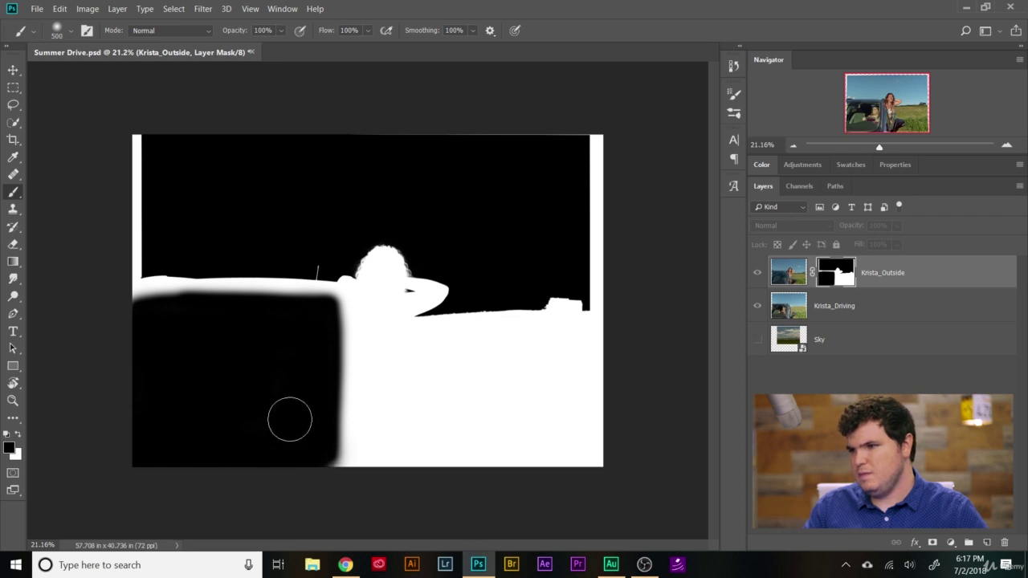
click(788, 277)
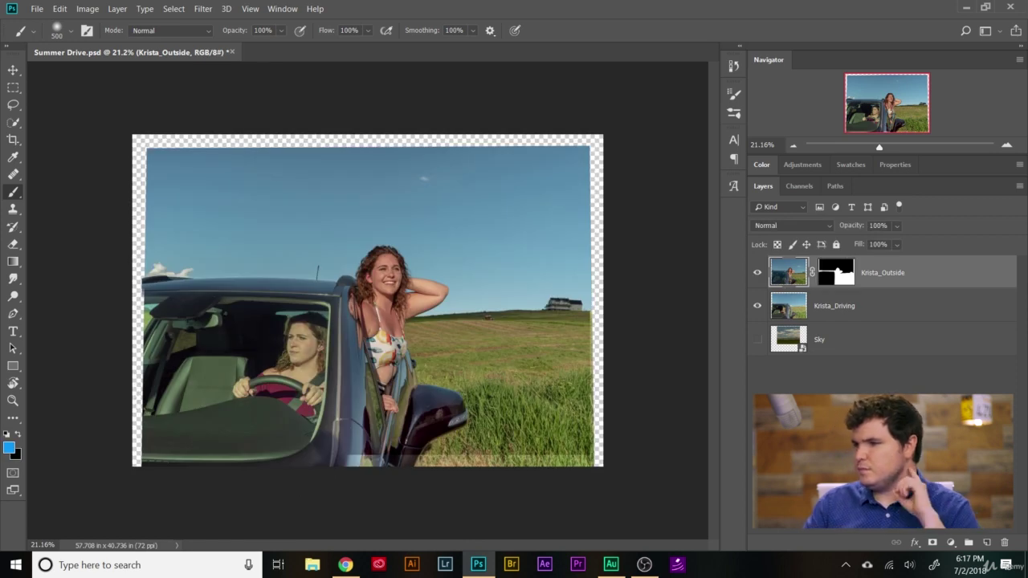
click(809, 372)
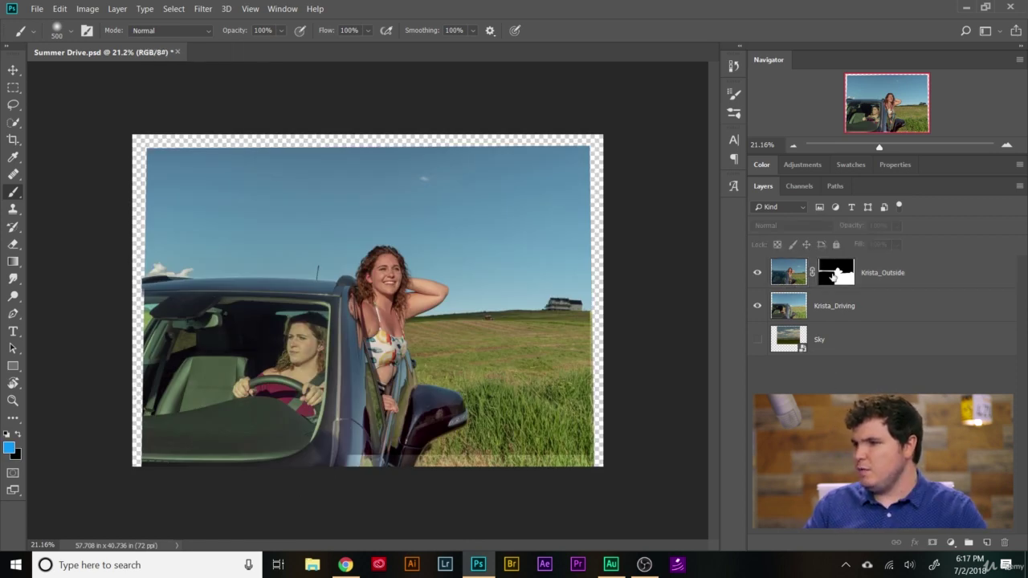
- Display the outside layer's mask on its own and examine its black and white areas and edges up close
alt+click(835, 273)
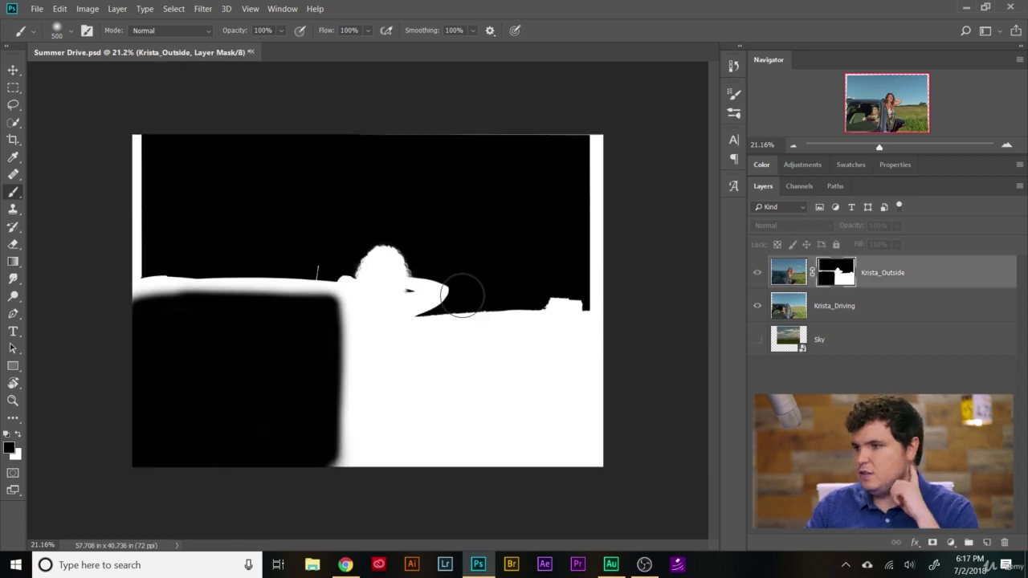
scroll(618, 302, up, 3)
scroll(94, 364, down, 2)
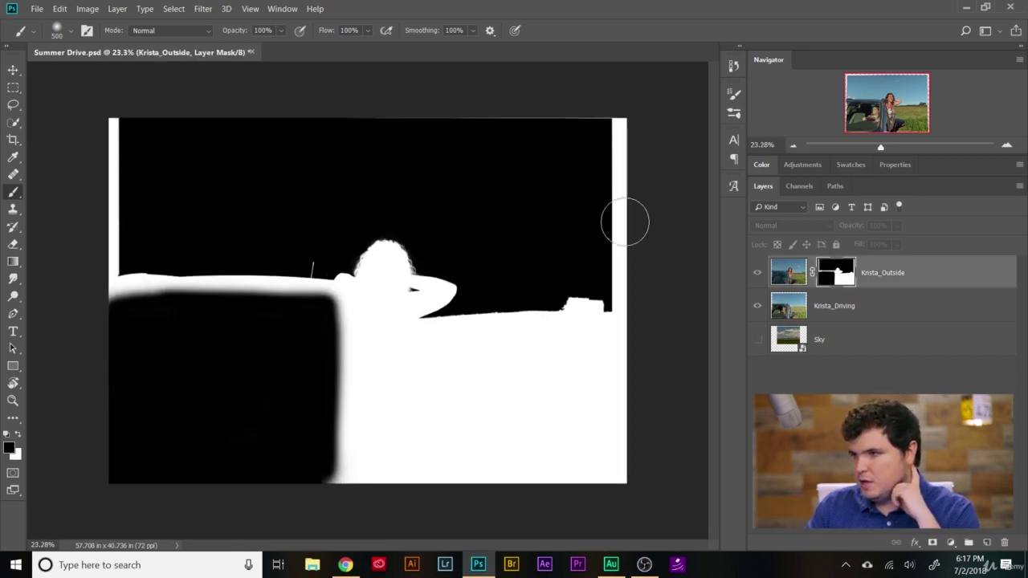
scroll(622, 233, up, 4)
scroll(661, 212, up, 2)
scroll(664, 212, down, 4)
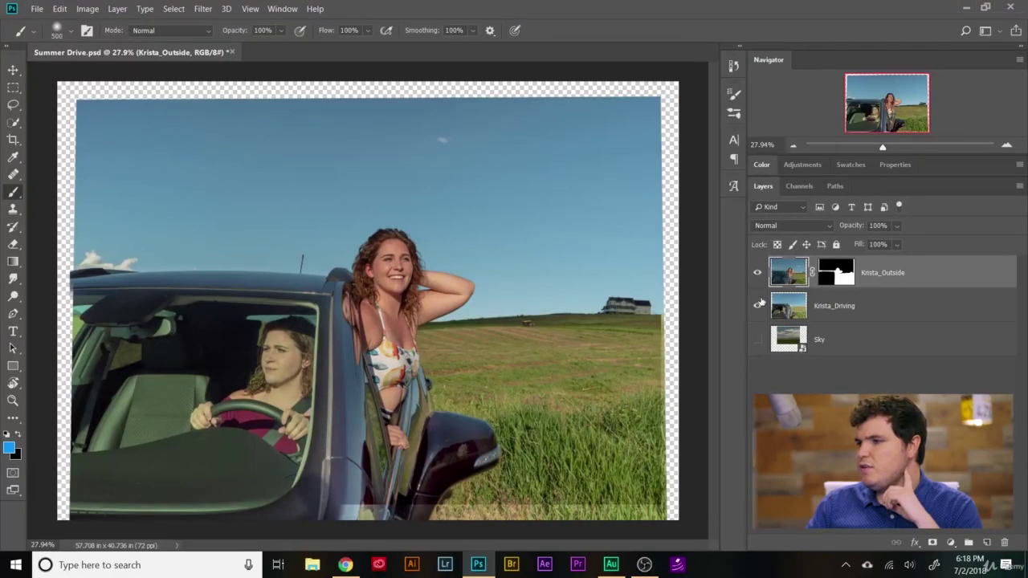
- Hide the outside layer, add a layer mask to the driving layer and invert that mask to black
click(757, 274)
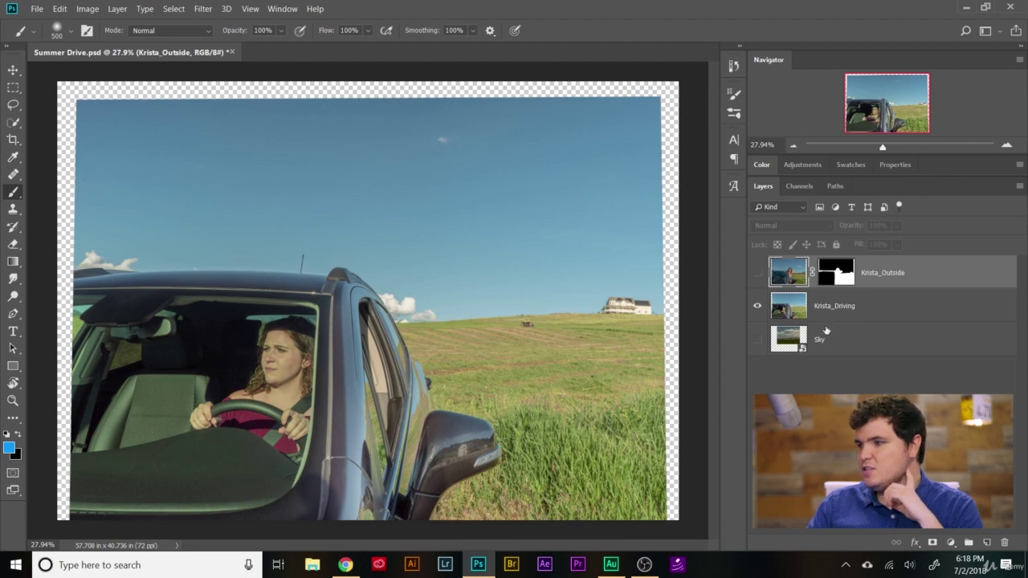
click(783, 310)
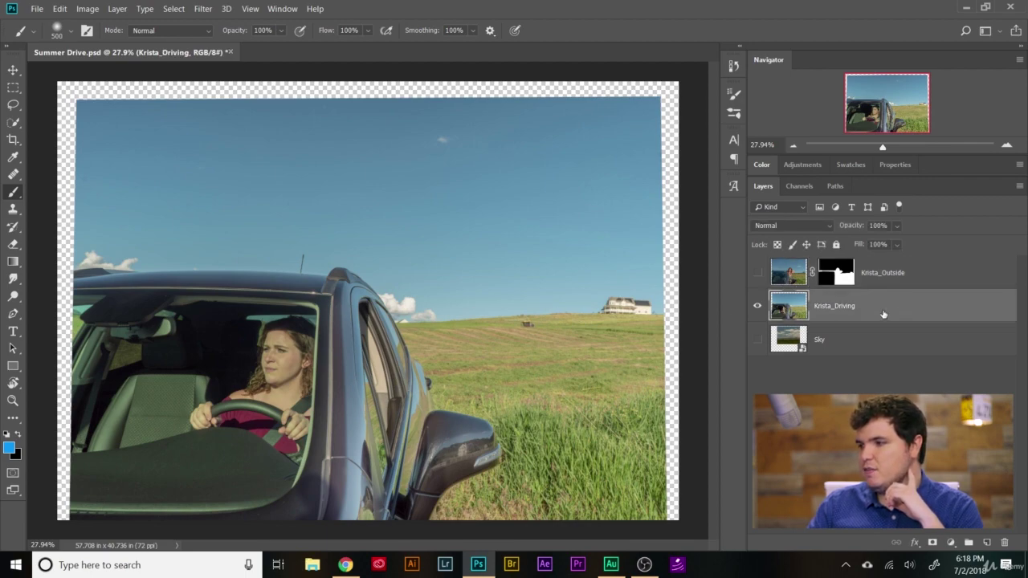
click(932, 543)
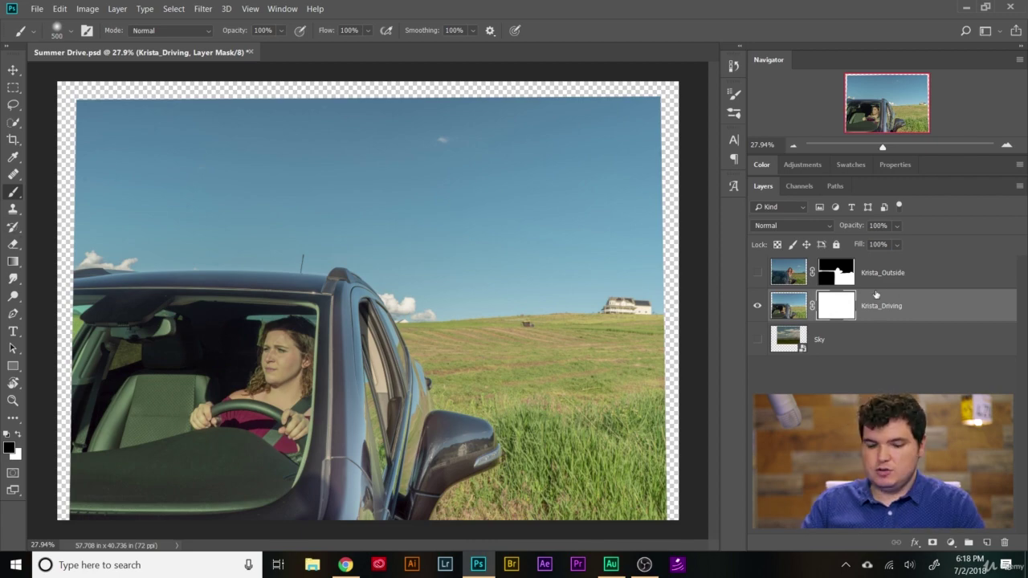
key(ctrl+i)
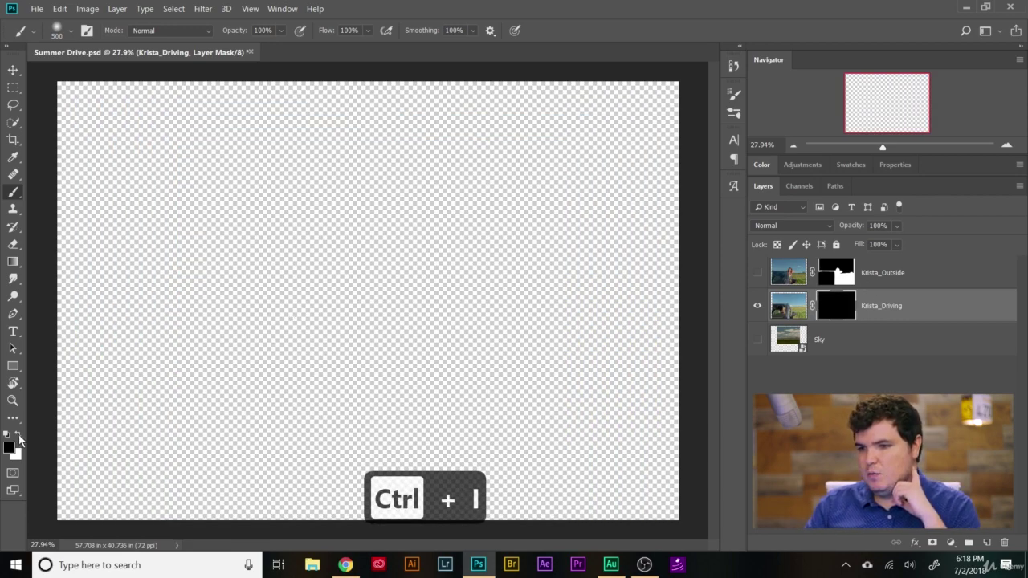
- Paint the driving layer's mask white over the windshield and driver, and trim the area beyond the side pillar in black at brush size 250
mouse_move(72, 345)
mouse_down()
mouse_move(215, 349)
mouse_move(128, 364)
mouse_move(119, 397)
mouse_move(186, 427)
mouse_move(279, 378)
mouse_move(316, 315)
mouse_move(113, 271)
mouse_move(236, 291)
mouse_move(333, 445)
mouse_move(111, 497)
mouse_move(299, 518)
mouse_move(304, 431)
mouse_move(267, 304)
mouse_move(361, 322)
mouse_move(110, 419)
mouse_move(177, 390)
mouse_move(101, 406)
mouse_move(53, 382)
mouse_move(118, 497)
mouse_move(349, 520)
mouse_move(313, 341)
mouse_up()
scroll(325, 340, up, 5)
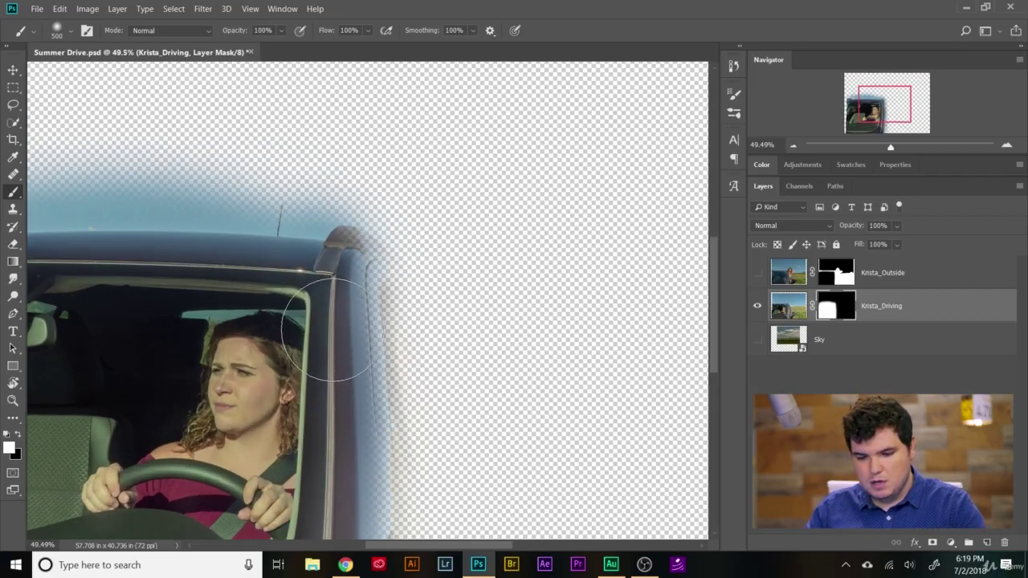
key(bracketleft)
key(bracketleft)
key(bracketleft)
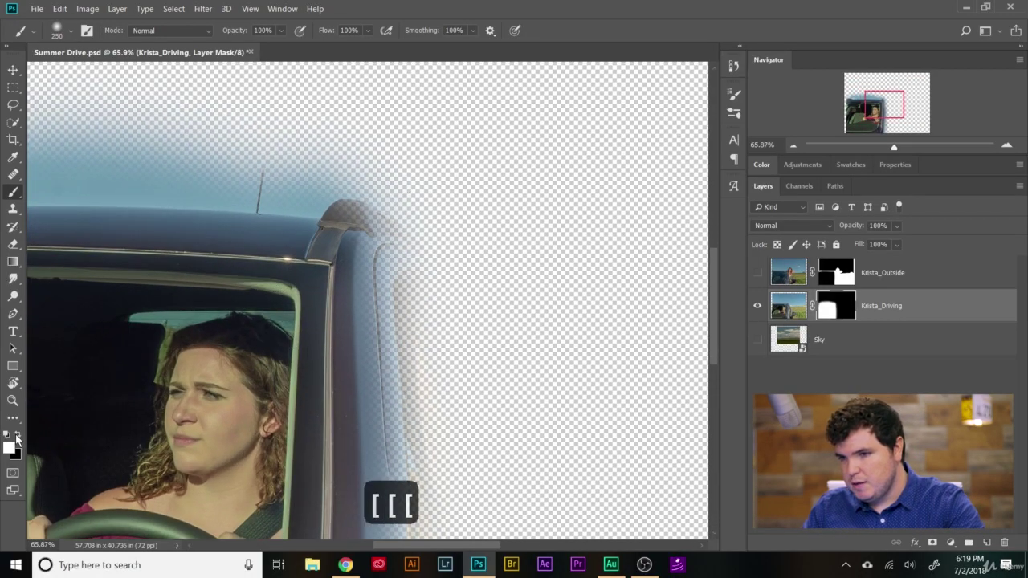
drag(389, 261, 423, 554)
scroll(405, 326, down, 7)
scroll(170, 269, up, 3)
- Trim the remaining sky around the car's roof and pillar on the driving layer's mask with a black brush of size 150
drag(421, 271, 154, 283)
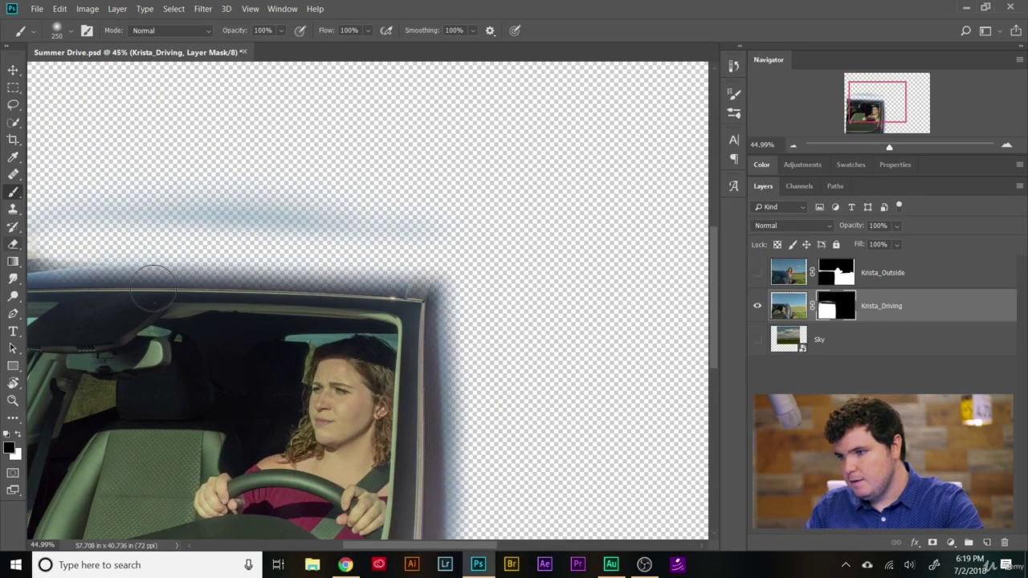
key(ctrl+z)
scroll(362, 265, down, 4)
scroll(498, 239, up, 5)
key(r)
drag(509, 236, 448, 168)
key(bracketleft)
key(bracketleft)
key(bracketleft)
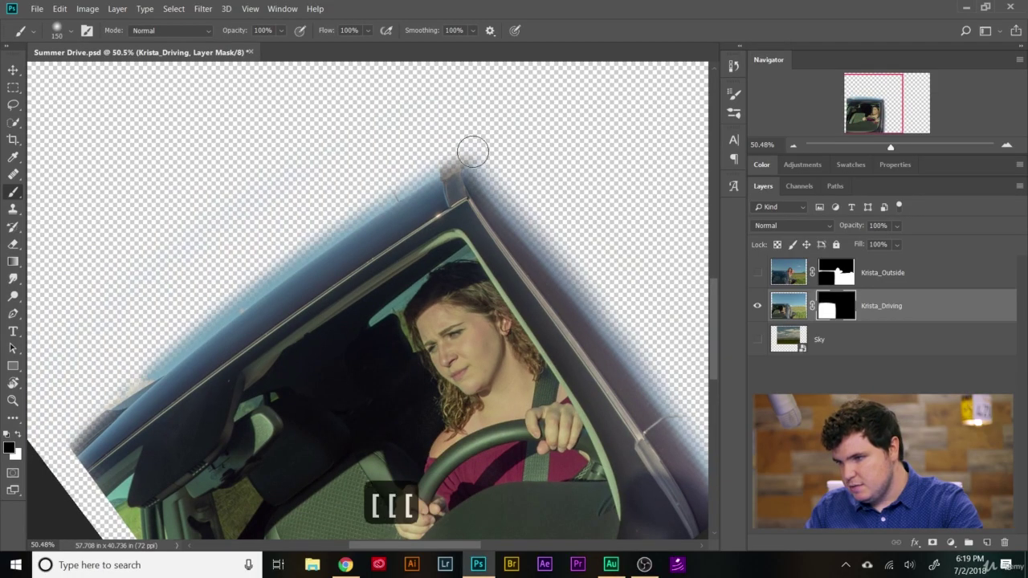
scroll(147, 396, down, 5)
key(r)
mouse_move(147, 397)
mouse_down()
mouse_move(516, 200)
mouse_move(507, 159)
mouse_move(592, 44)
mouse_up()
scroll(567, 68, up, 3)
scroll(592, 43, up, 1)
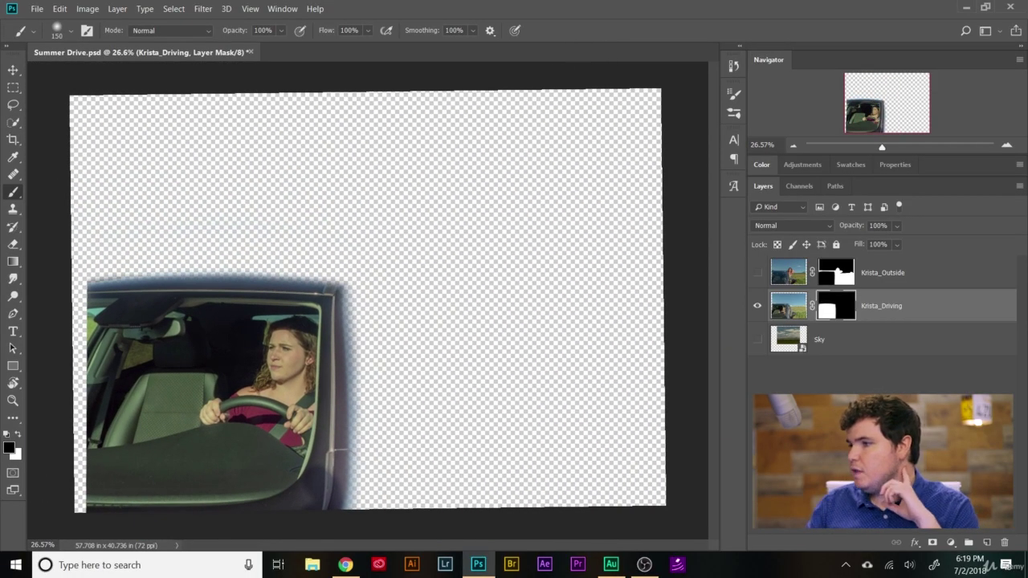
- Show the outside layer again over the masked driving layer and check the combined image
click(757, 273)
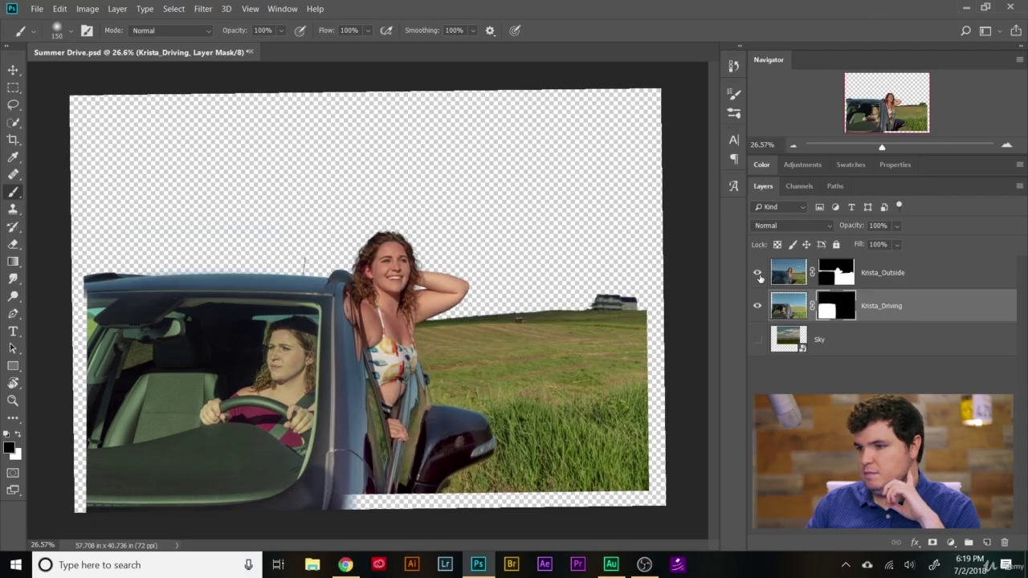
scroll(348, 469, down, 3)
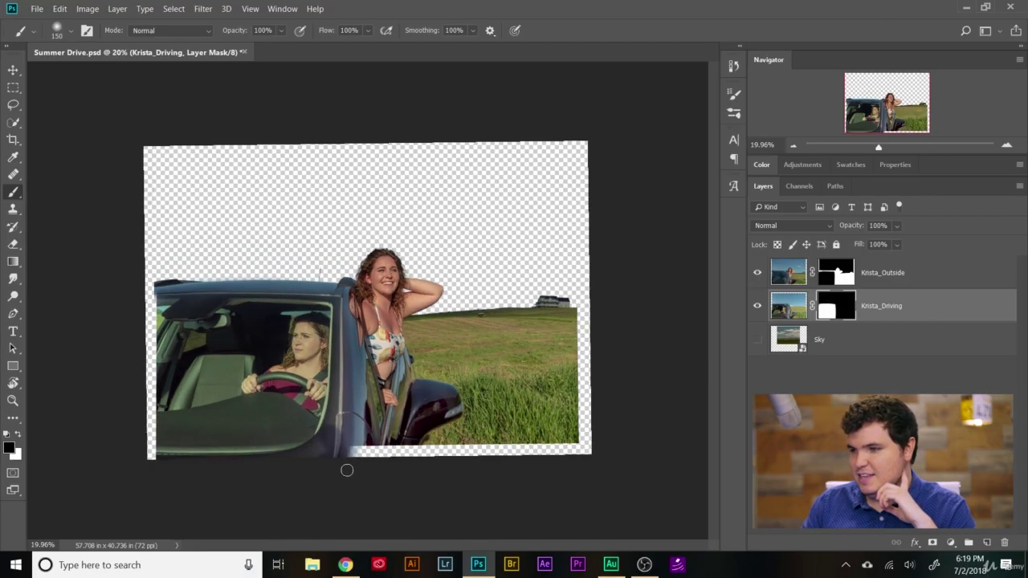
scroll(347, 470, up, 3)
scroll(351, 470, up, 1)
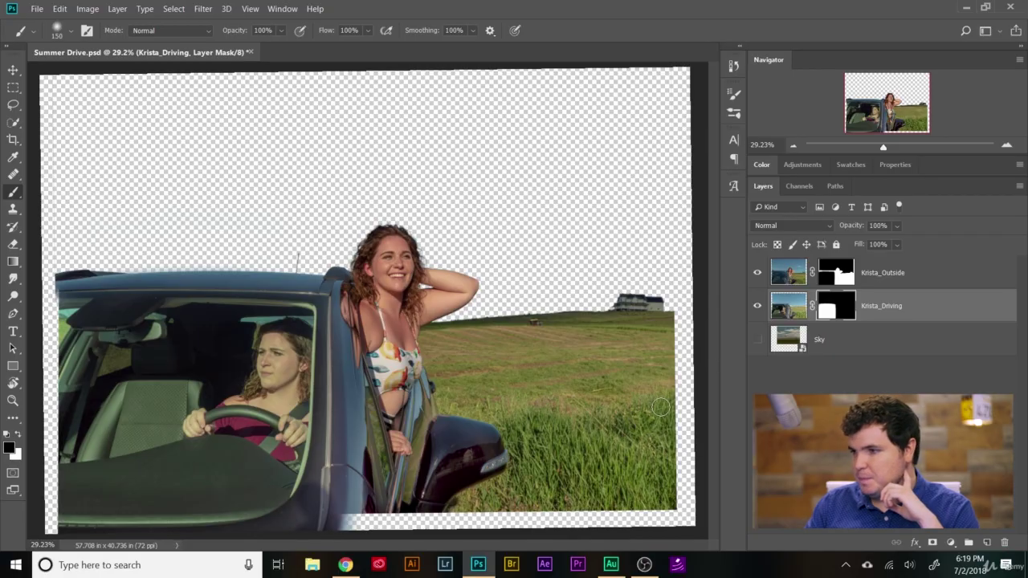
- Examine the car's roof edge for leftover sky fringe by toggling the driving layer's visibility at high zoom
scroll(167, 252, up, 12)
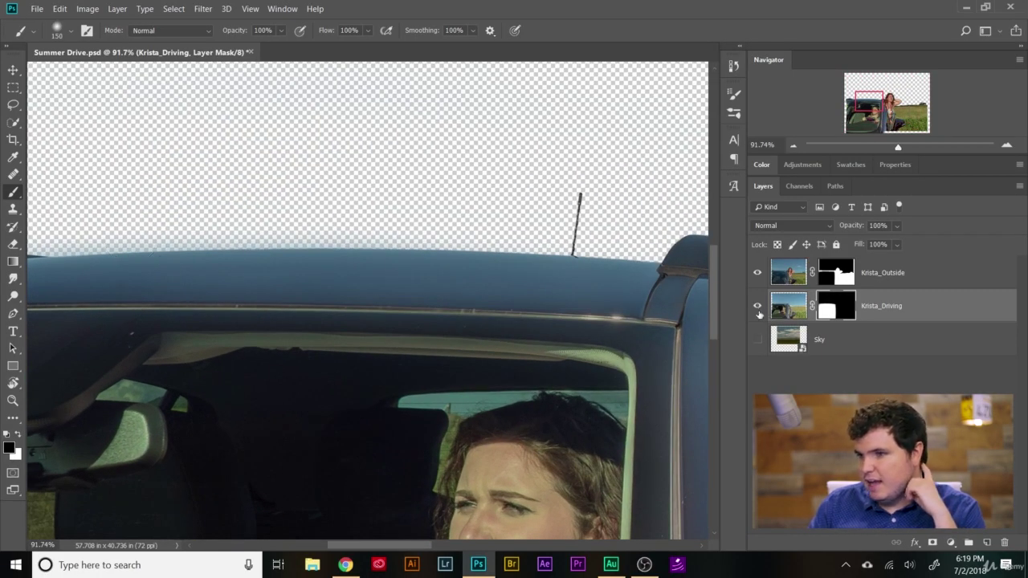
click(756, 308)
click(757, 309)
click(756, 309)
click(757, 308)
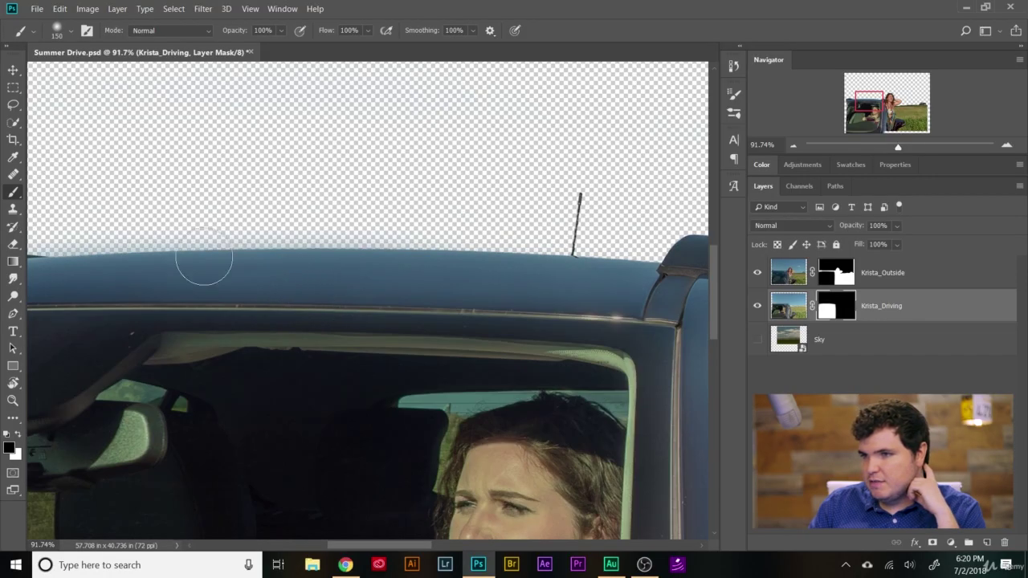
scroll(149, 229, up, 15)
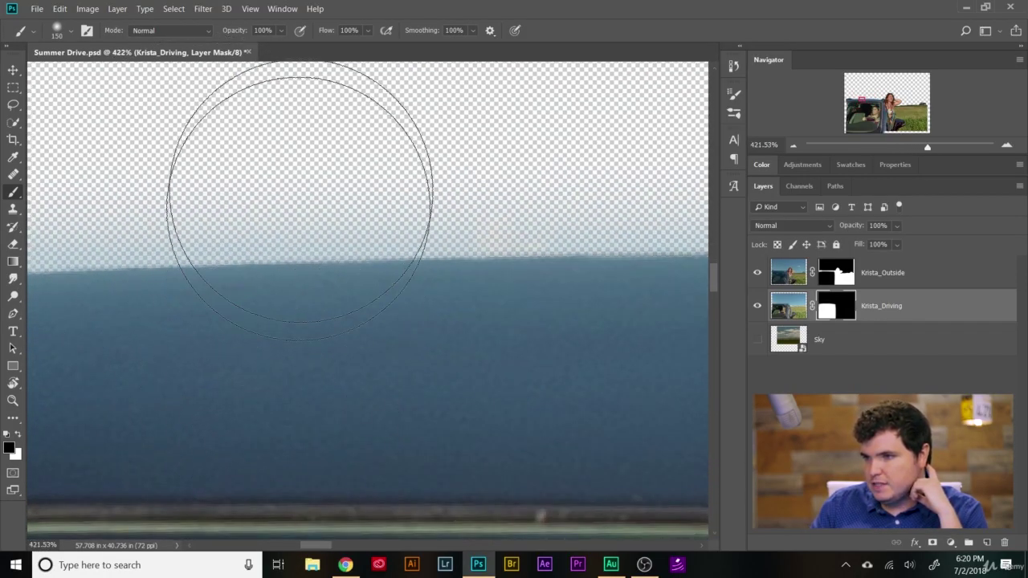
click(756, 309)
click(756, 308)
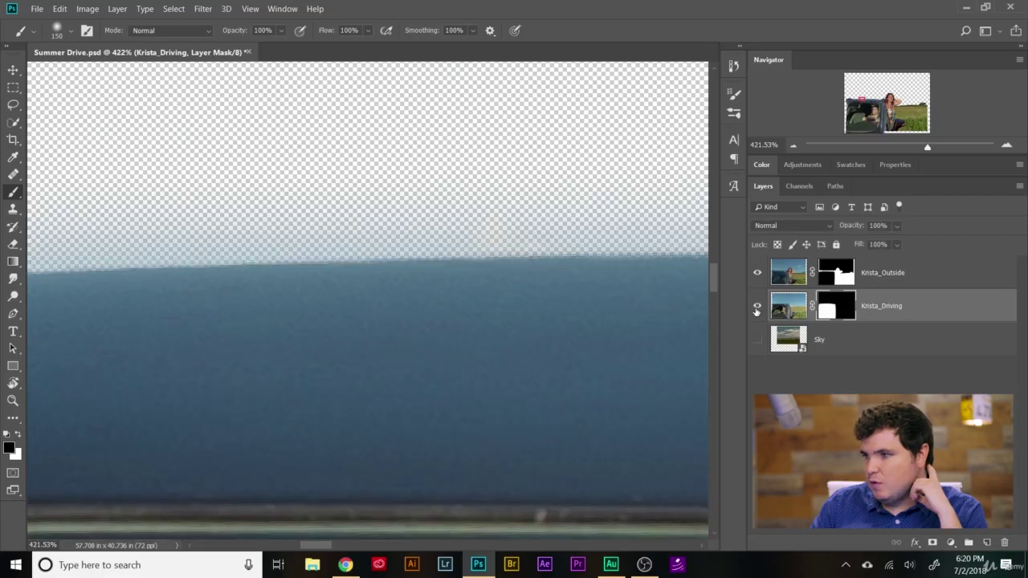
click(756, 308)
click(757, 308)
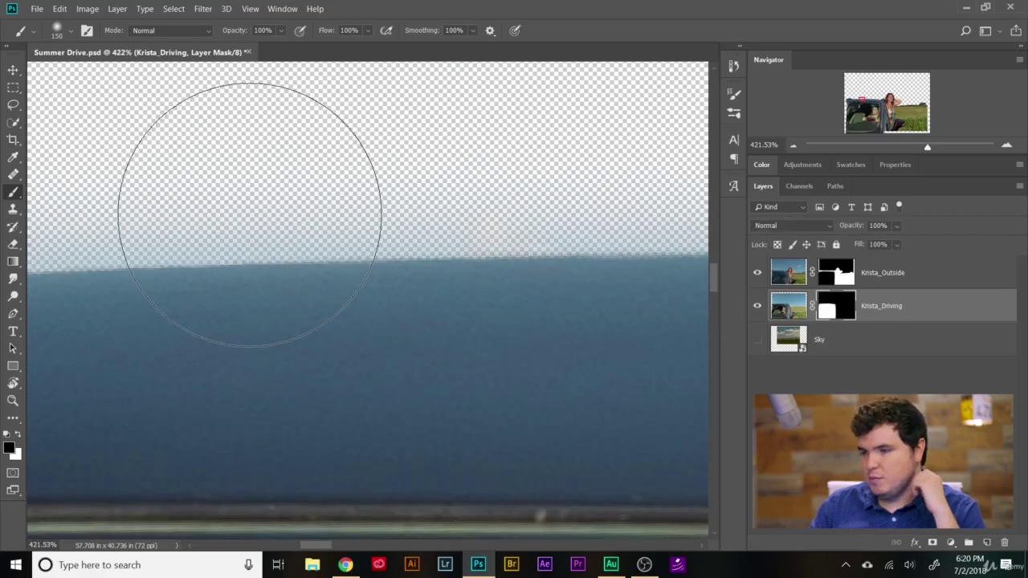
- Paint away the sky fringe along the car's roof edge on the driving layer's mask with a black brush of size 70
key(bracketleft)
key(bracketleft)
key(bracketleft)
key(bracketleft)
scroll(270, 268, down, 4)
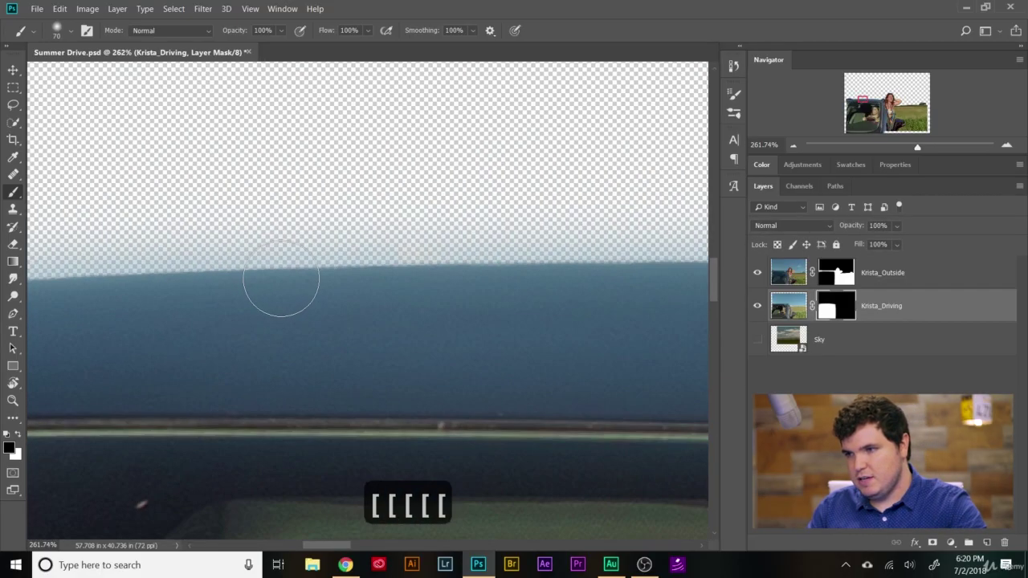
mouse_move(169, 283)
mouse_down()
mouse_move(315, 254)
mouse_move(527, 247)
mouse_move(595, 295)
mouse_up()
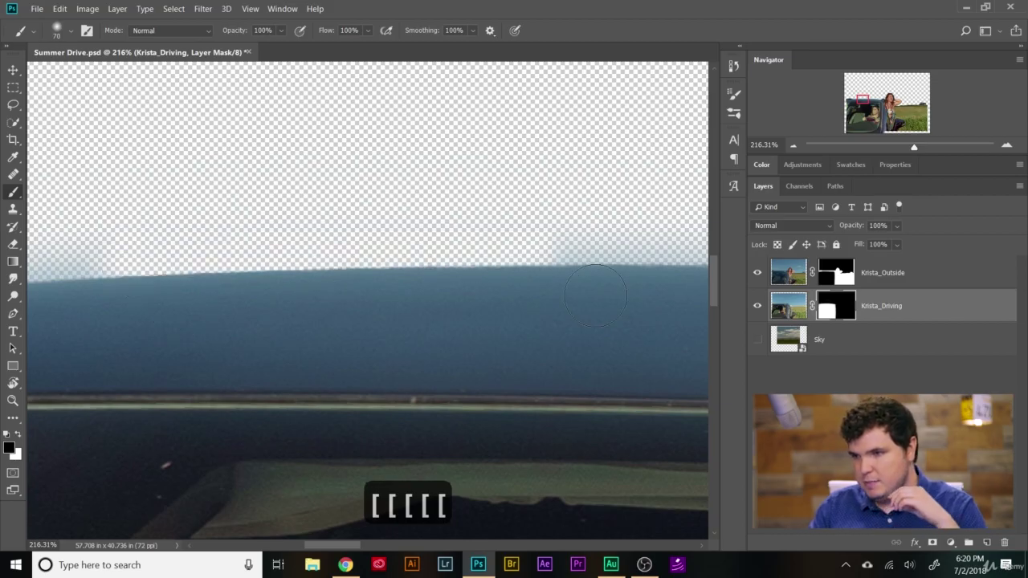
scroll(151, 298, down, 5)
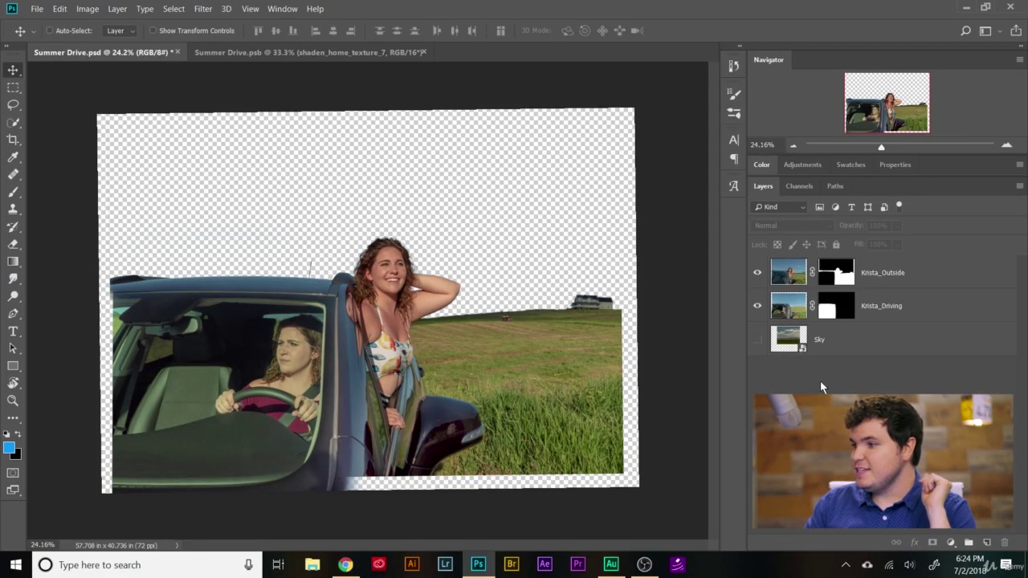
- Show the Sky layer and move it slightly behind the car and the woman leaning out
click(758, 342)
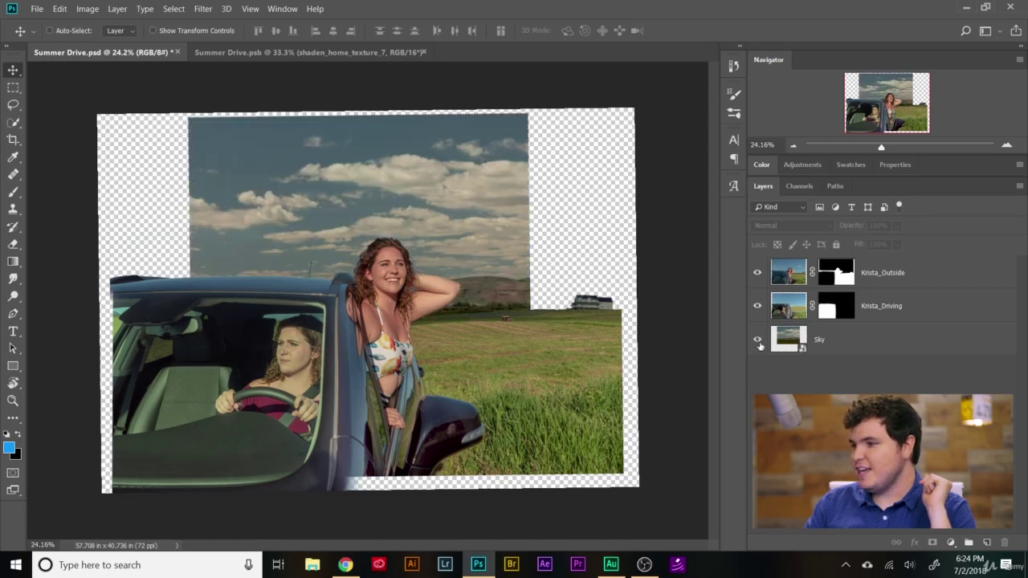
click(379, 167)
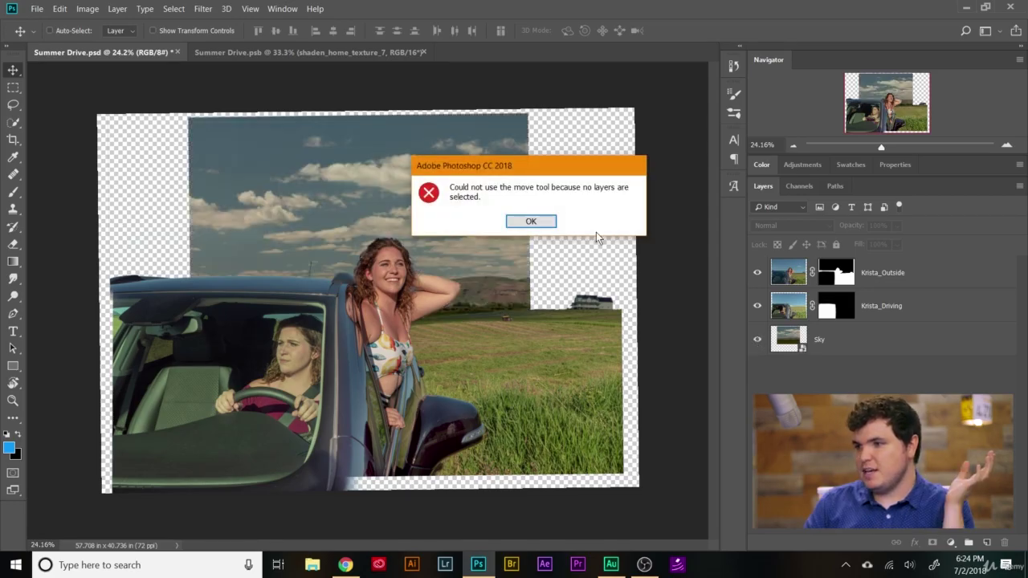
click(531, 222)
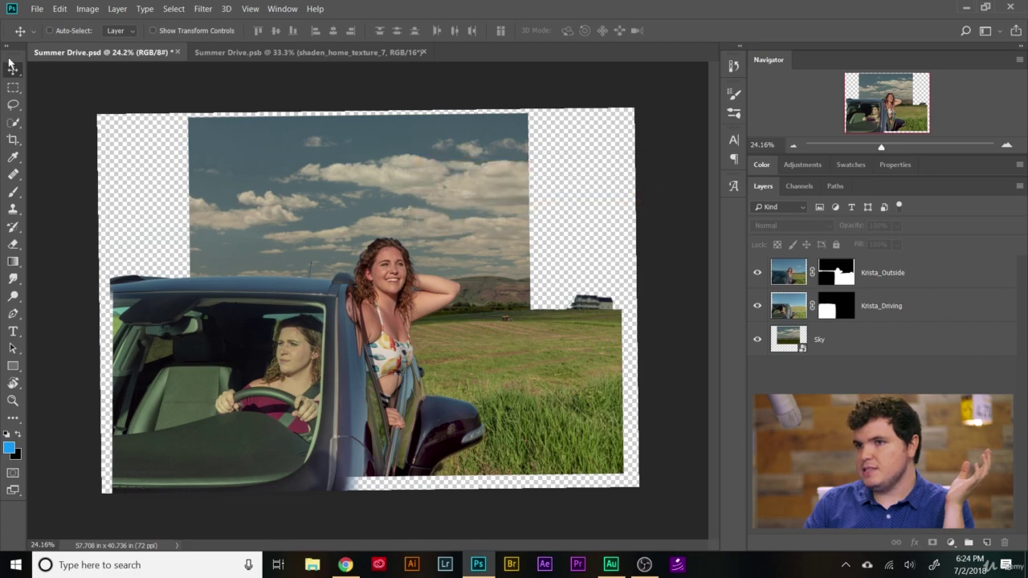
click(913, 343)
drag(440, 152, 470, 172)
- Examine the mask edges around the woman's hair and arm at high zoom, shifting the Sky layer slightly behind them
scroll(455, 315, up, 3)
scroll(455, 315, up, 3)
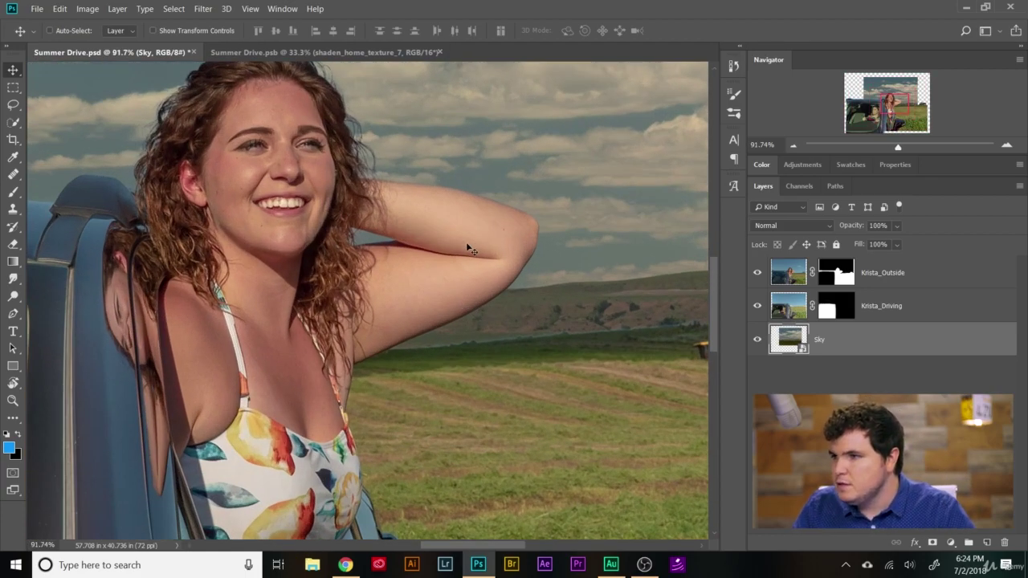
scroll(468, 250, down, 4)
scroll(454, 257, up, 1)
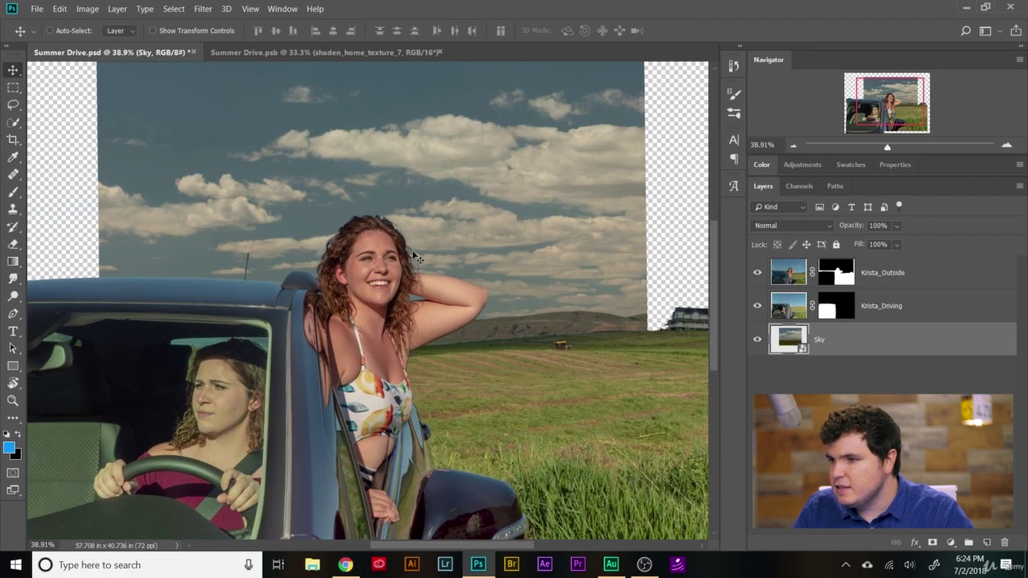
scroll(413, 253, up, 6)
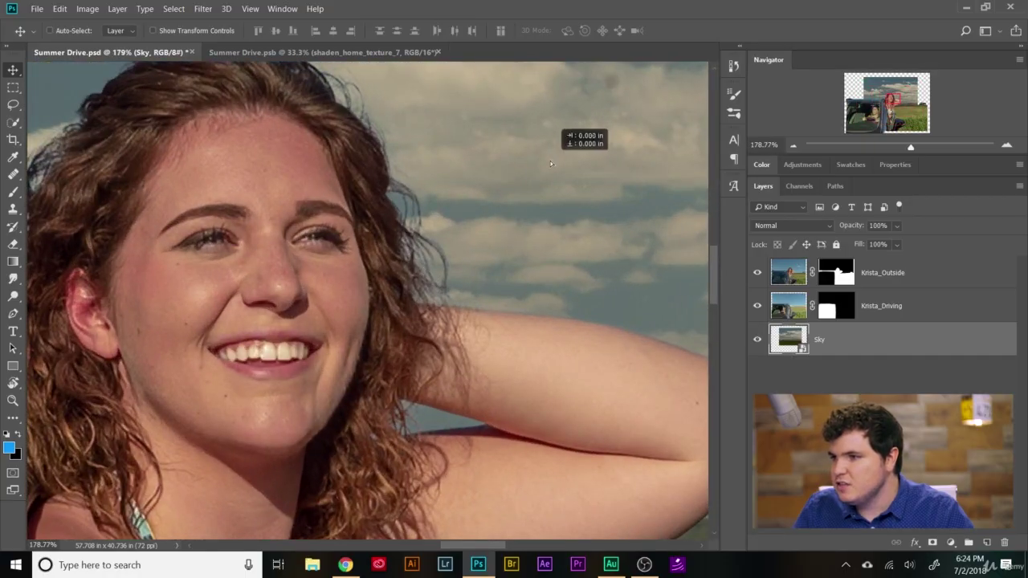
drag(551, 164, 512, 219)
scroll(445, 245, down, 3)
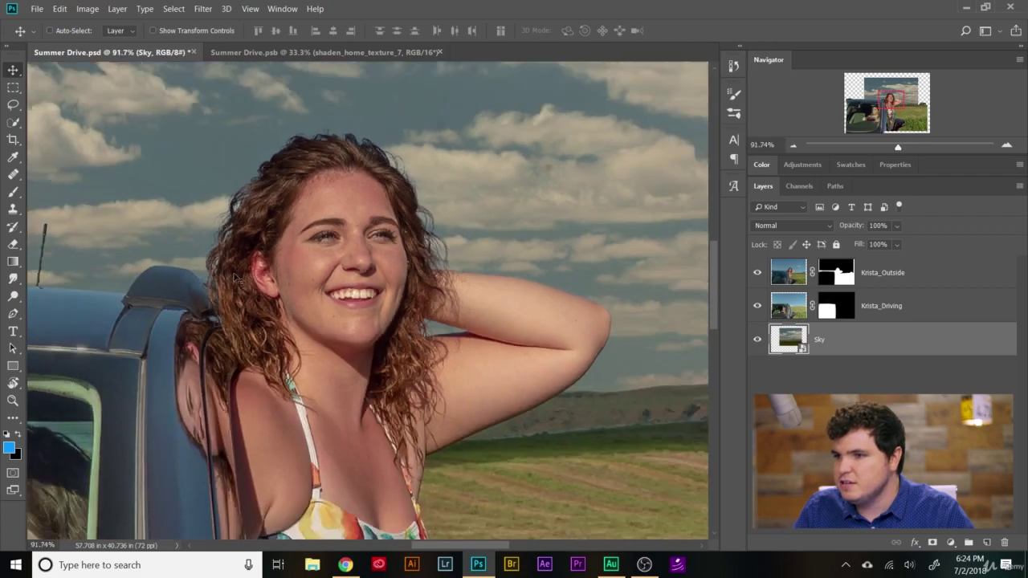
drag(234, 278, 125, 193)
scroll(125, 193, down, 2)
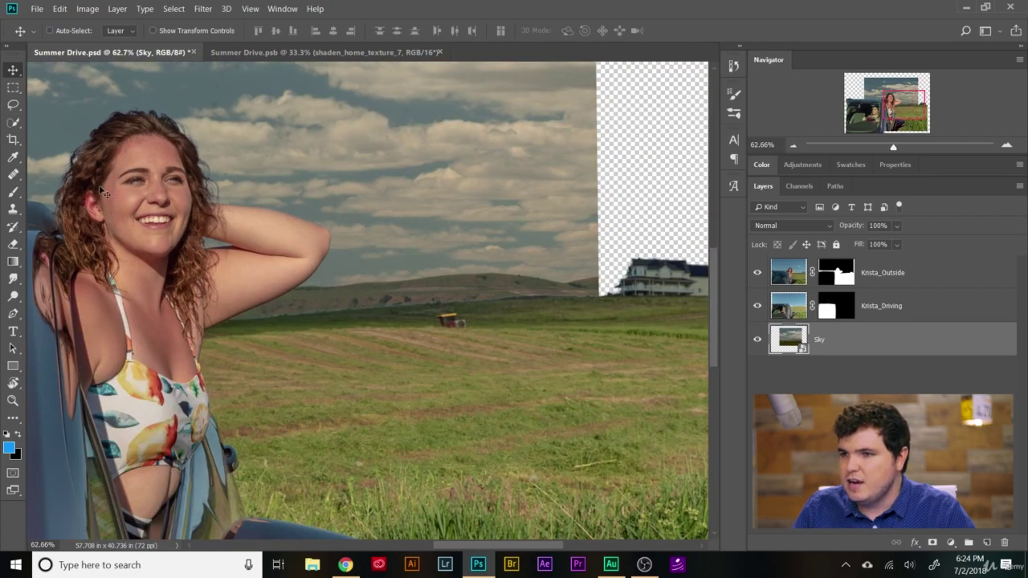
scroll(105, 193, down, 3)
- Examine the car's roof corner, the hair beside it and the field's horizon for fringing against the new sky
scroll(270, 230, up, 10)
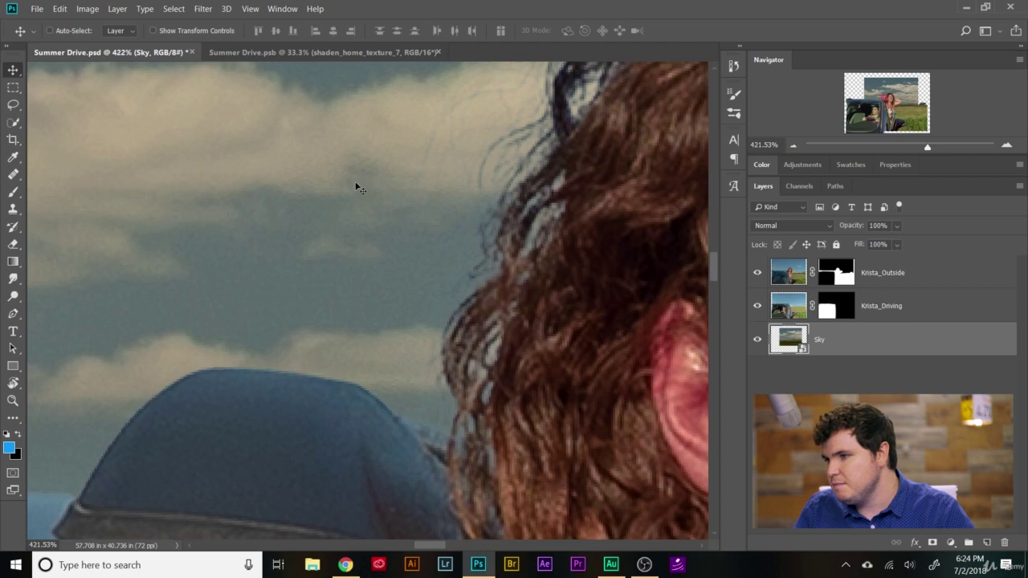
drag(355, 186, 385, 98)
scroll(442, 195, down, 5)
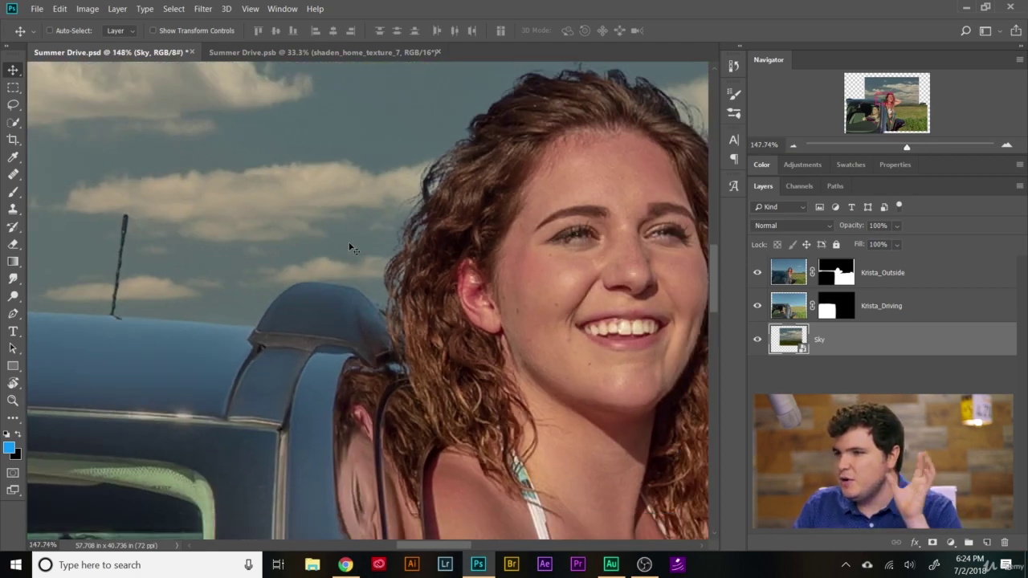
scroll(350, 248, down, 4)
scroll(350, 244, down, 3)
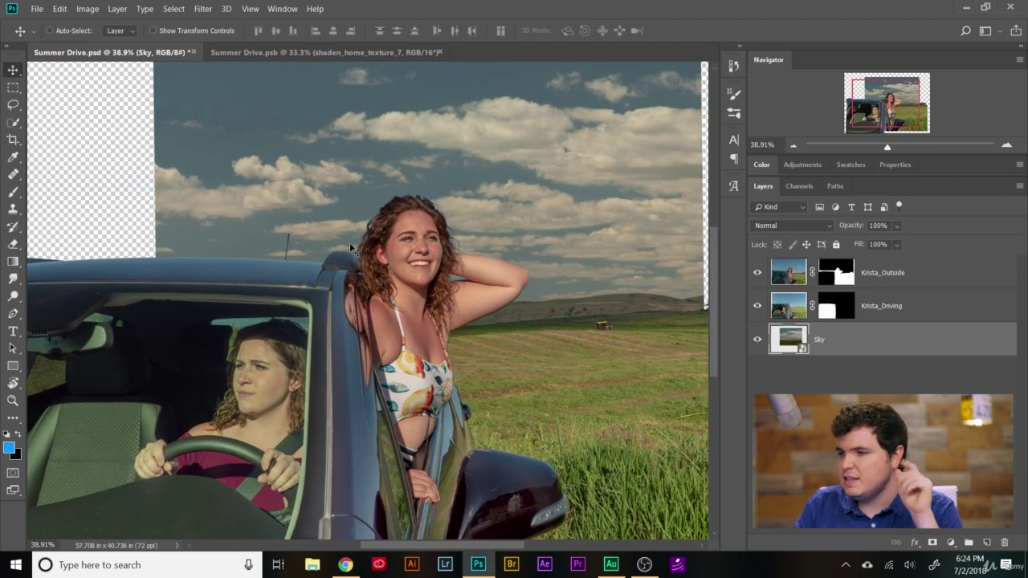
scroll(468, 354, up, 7)
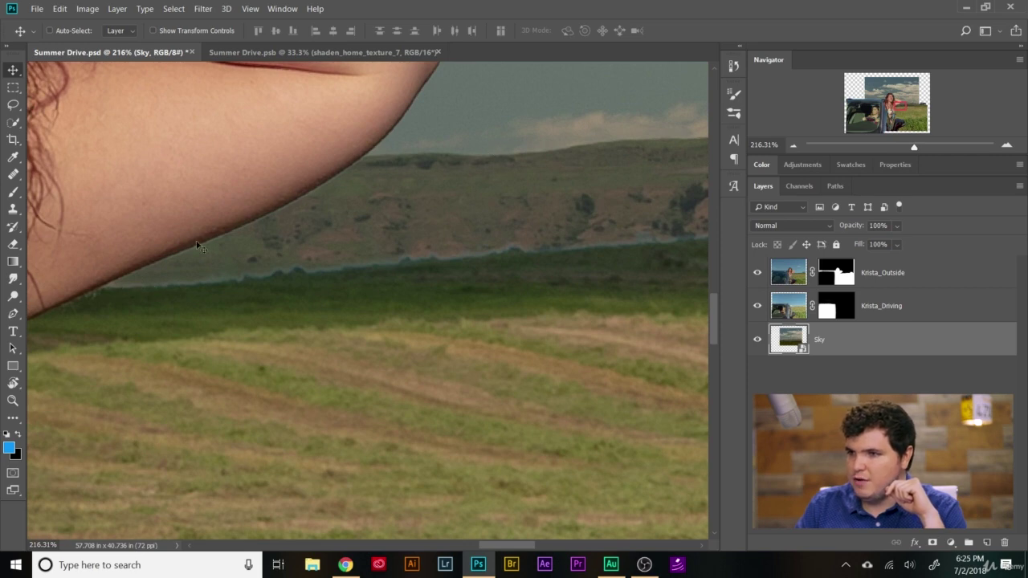
scroll(126, 299, up, 3)
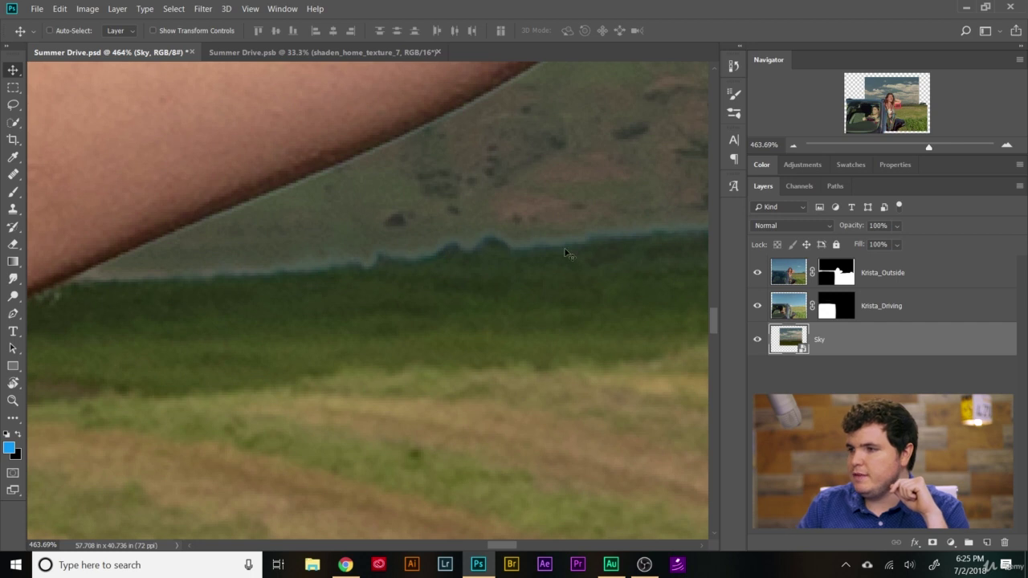
scroll(564, 253, down, 10)
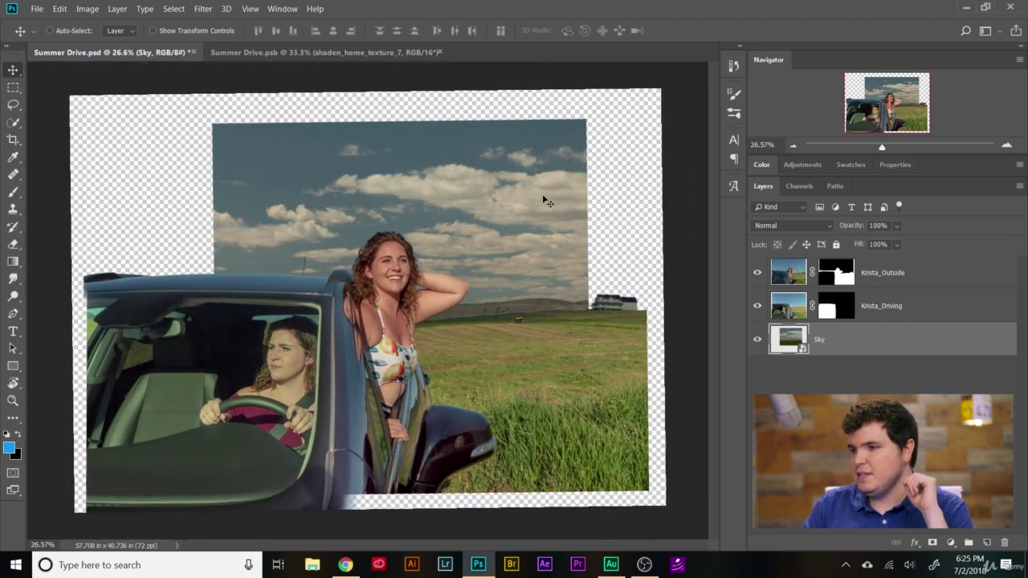
- Enlarge the Sky layer proportionally to 177.56% and reposition it behind the car and field
drag(542, 200, 546, 215)
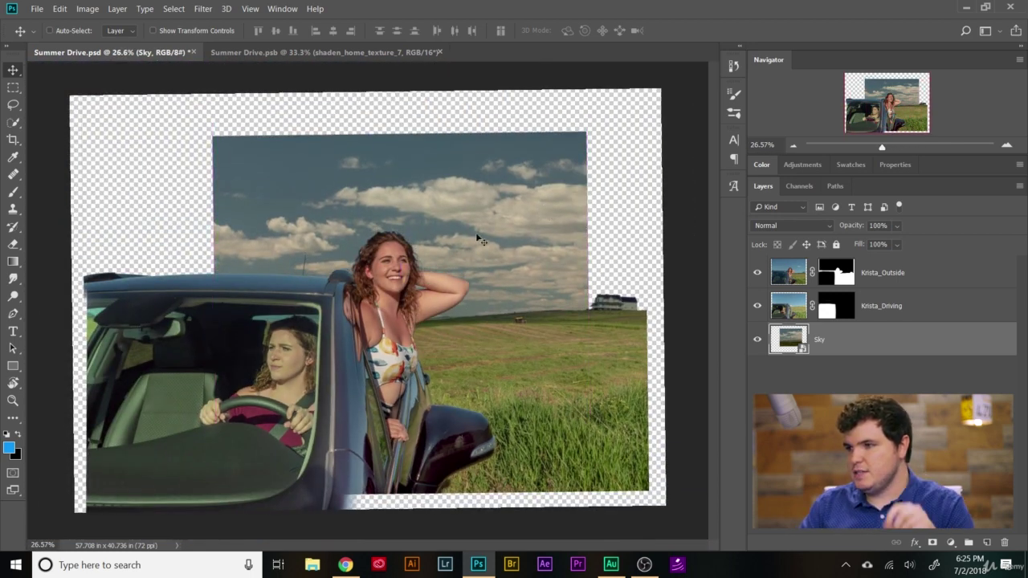
key(ctrl+t)
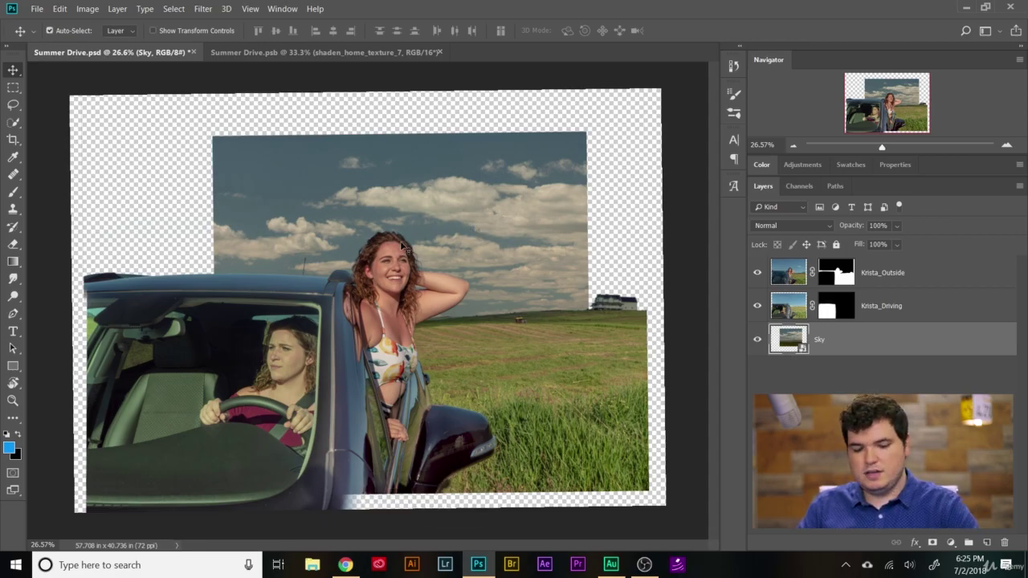
key(ctrl+t)
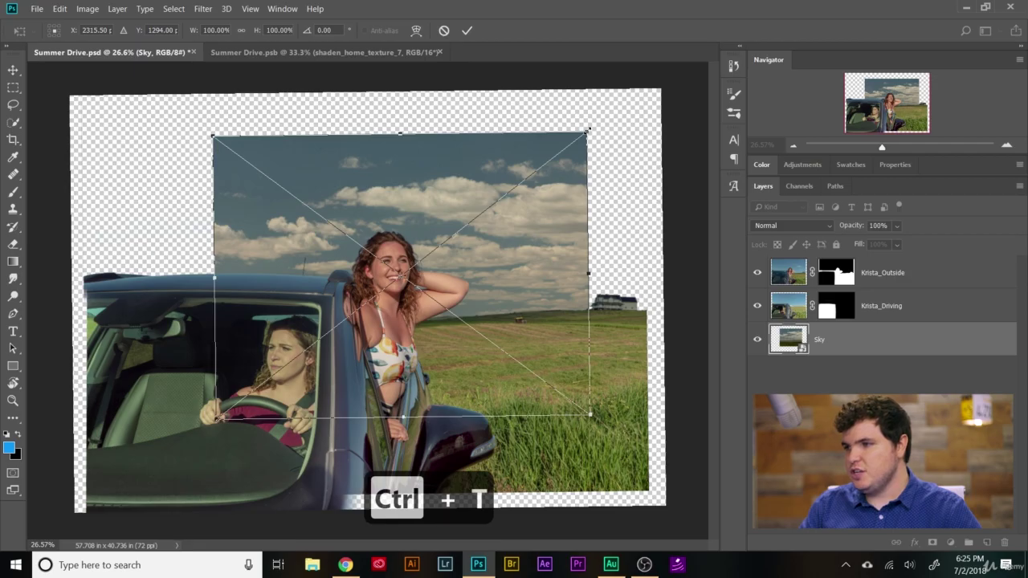
drag(588, 128, 715, 83)
drag(522, 263, 566, 263)
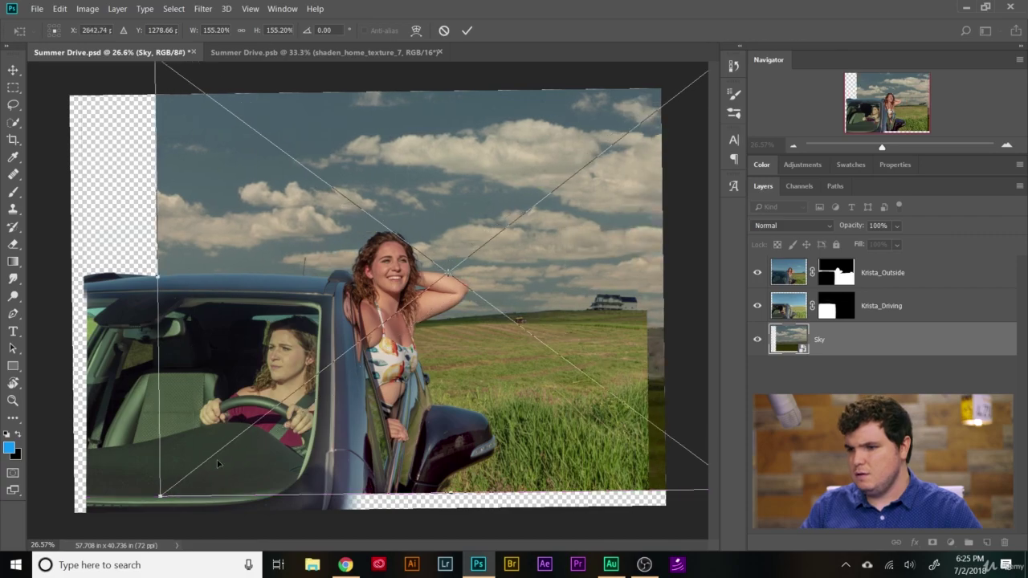
drag(160, 496, 81, 552)
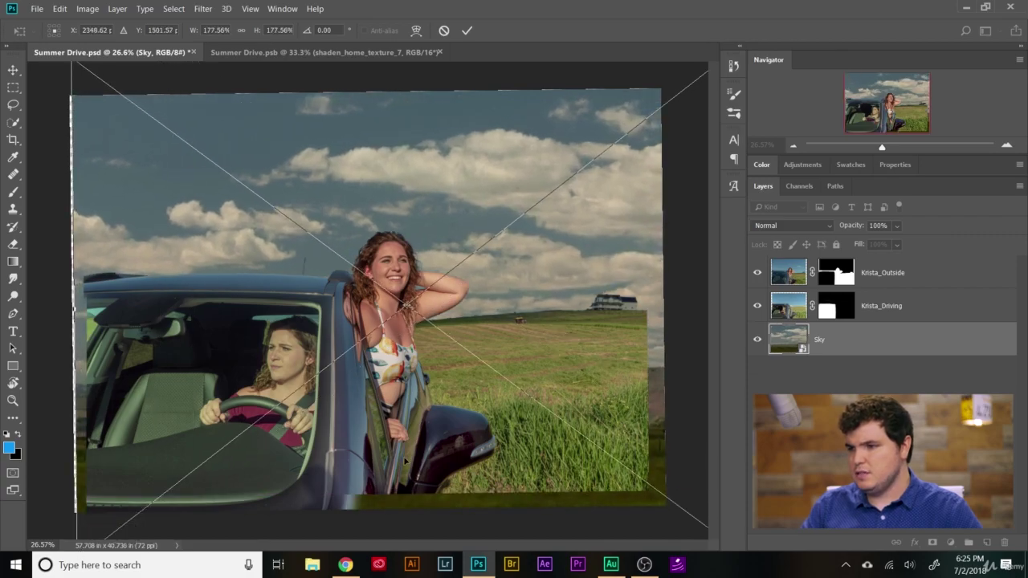
drag(422, 455, 499, 408)
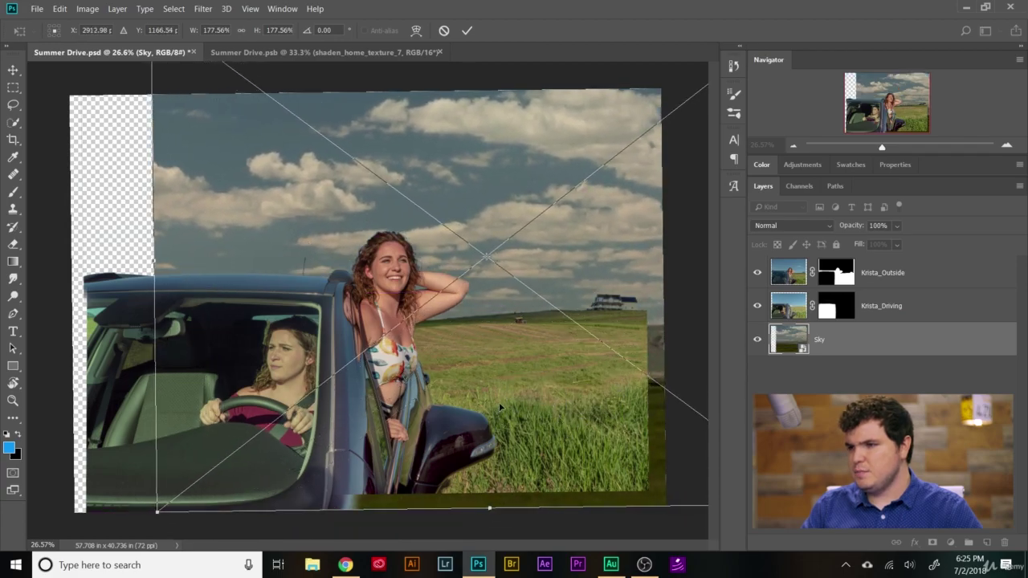
- Enlarge the Sky layer proportionally to 233.73% and reposition it so clouds sit behind the woman above the field's horizon
key(ctrl+minus)
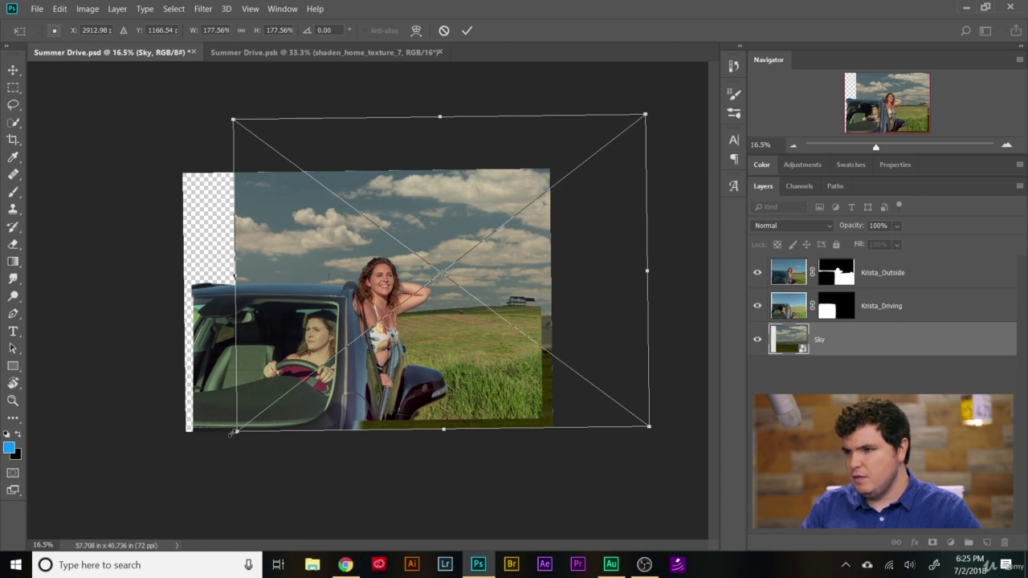
drag(232, 433, 172, 482)
drag(536, 276, 556, 260)
scroll(447, 323, up, 1)
scroll(448, 323, up, 5)
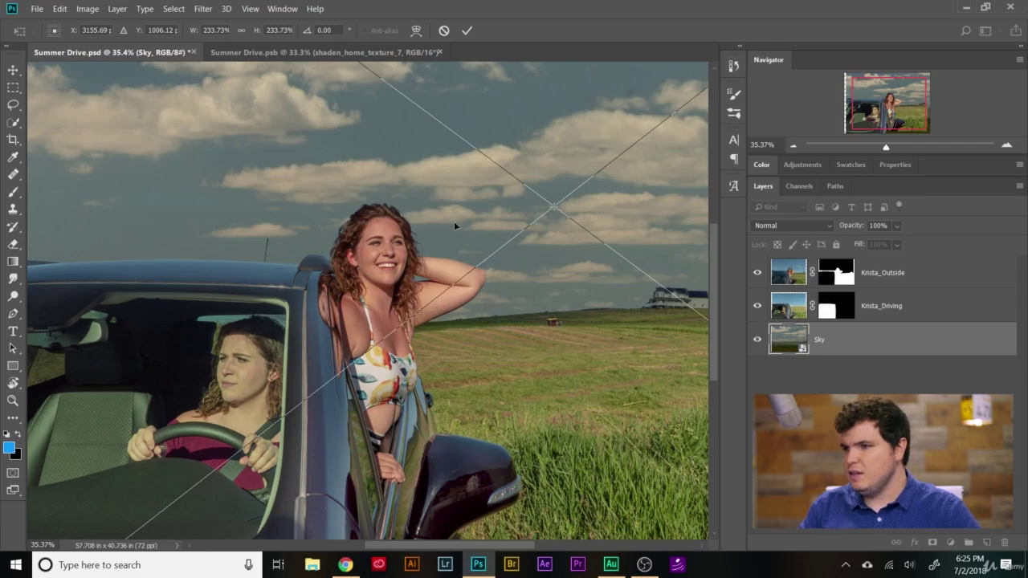
scroll(368, 166, up, 5)
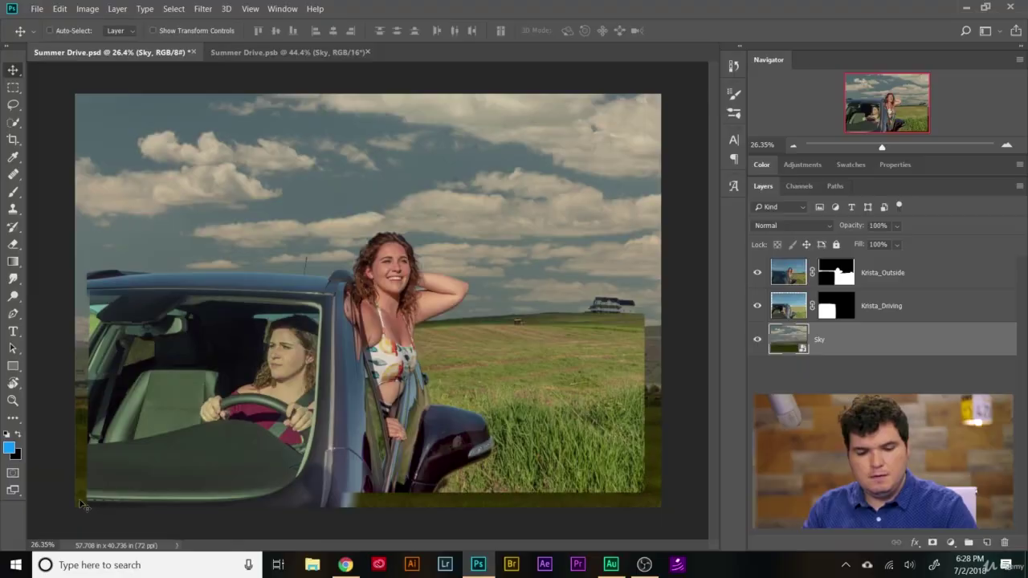
key(ctrl+t)
key(ctrl+0)
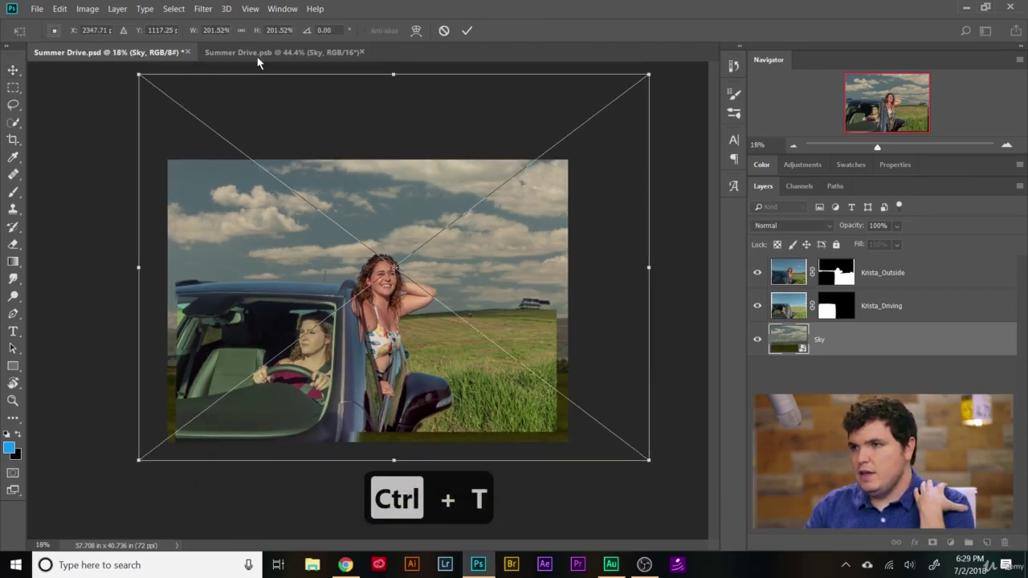
drag(193, 35, 175, 65)
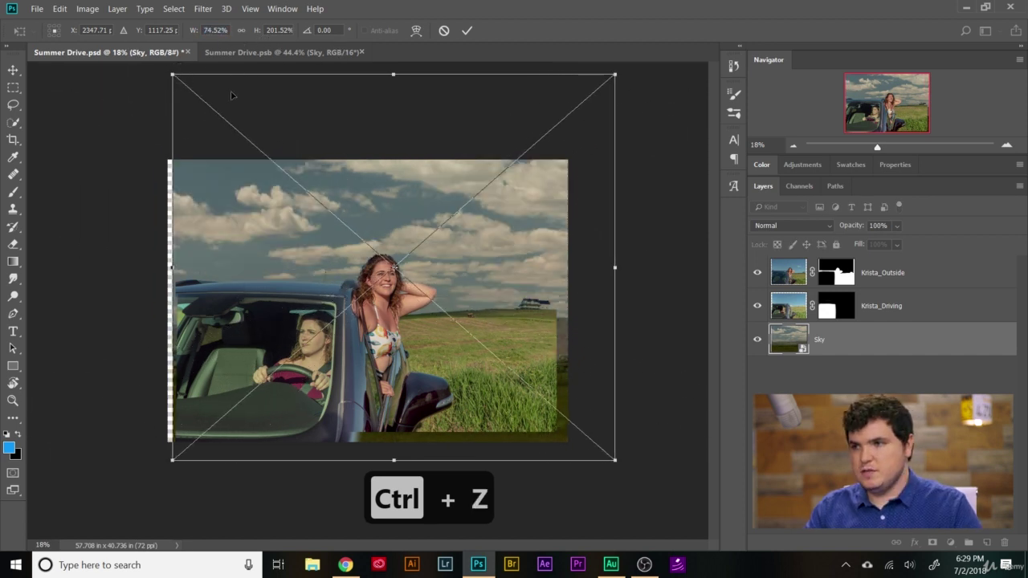
key(ctrl+alt+z)
click(445, 31)
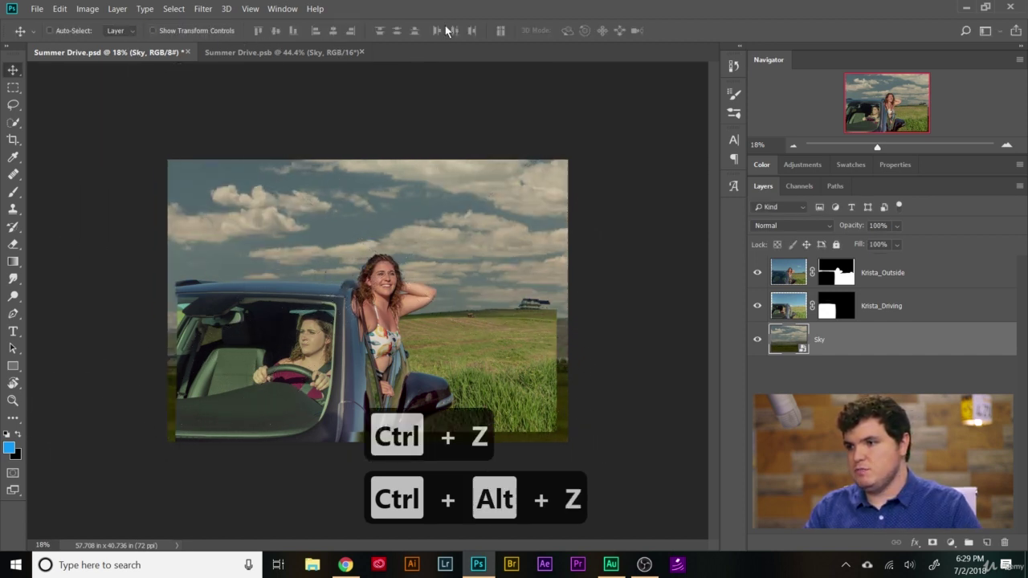
- Transform the Sky layer to 188.53% width, 201.52% height and -1.12° rotation, shifting it so its clouds meet the field's horizon
key(ctrl+t)
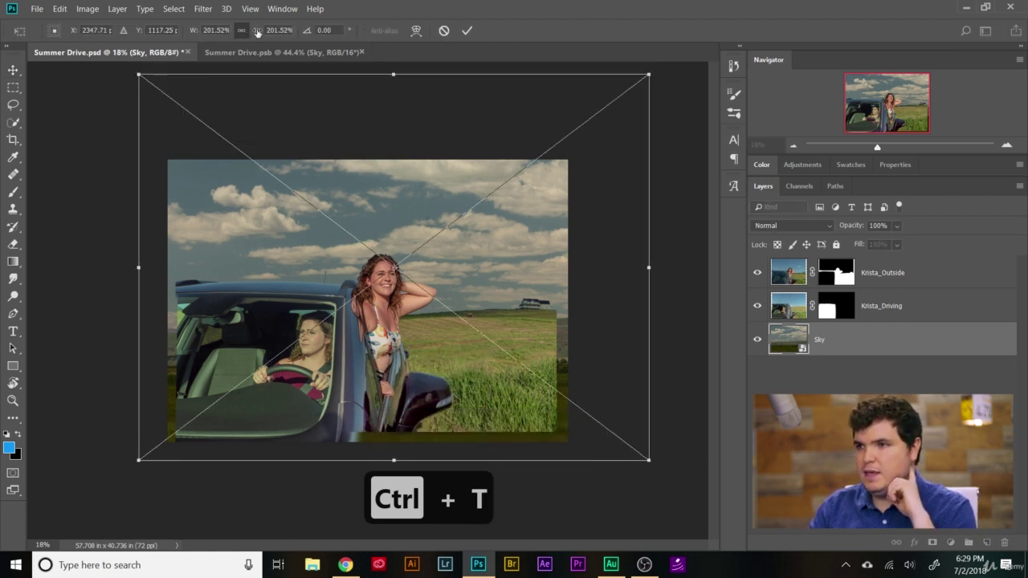
drag(255, 32, 238, 37)
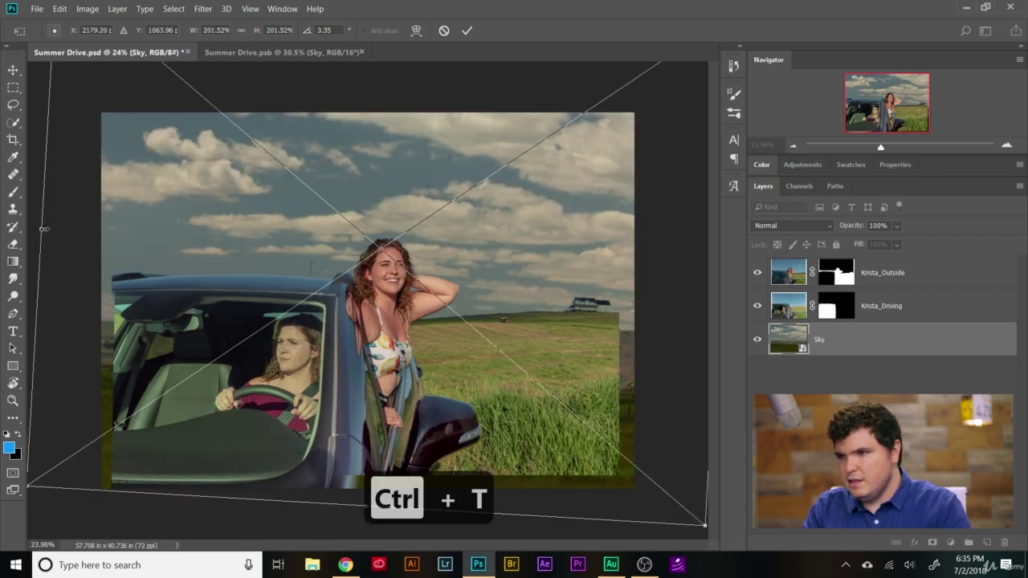
drag(44, 229, 180, 225)
drag(298, 166, 245, 165)
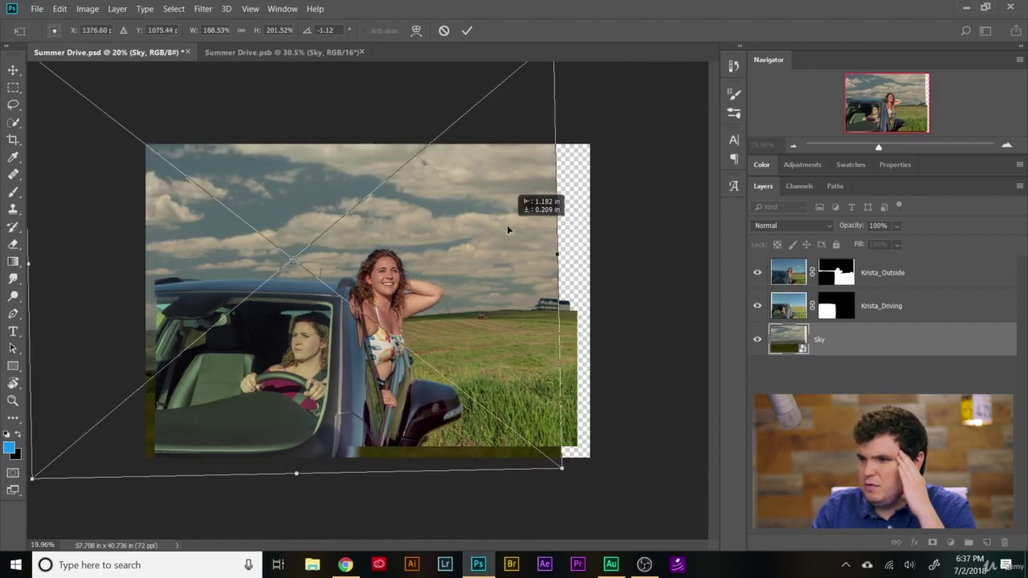
scroll(507, 227, up, 5)
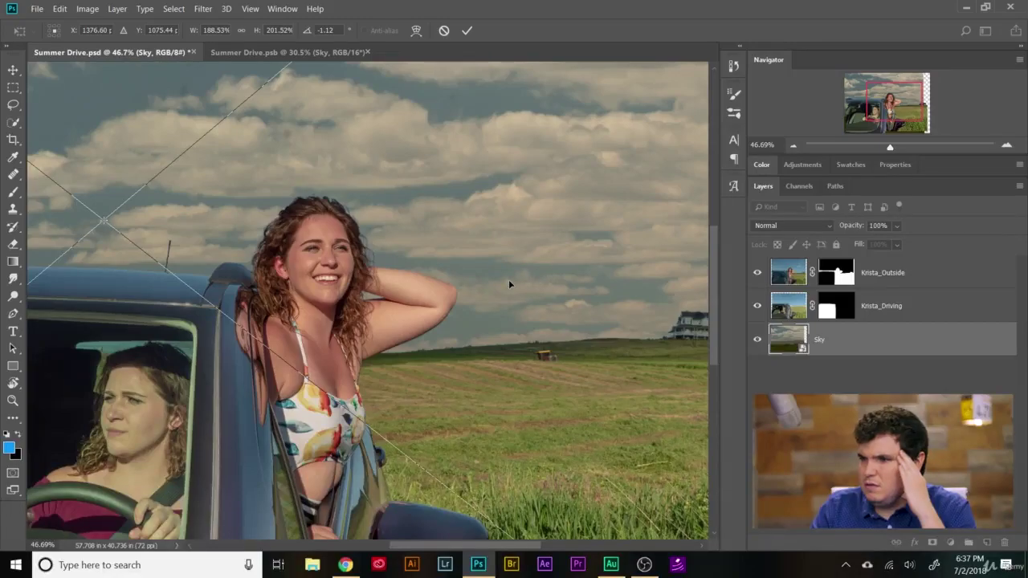
scroll(520, 319, up, 4)
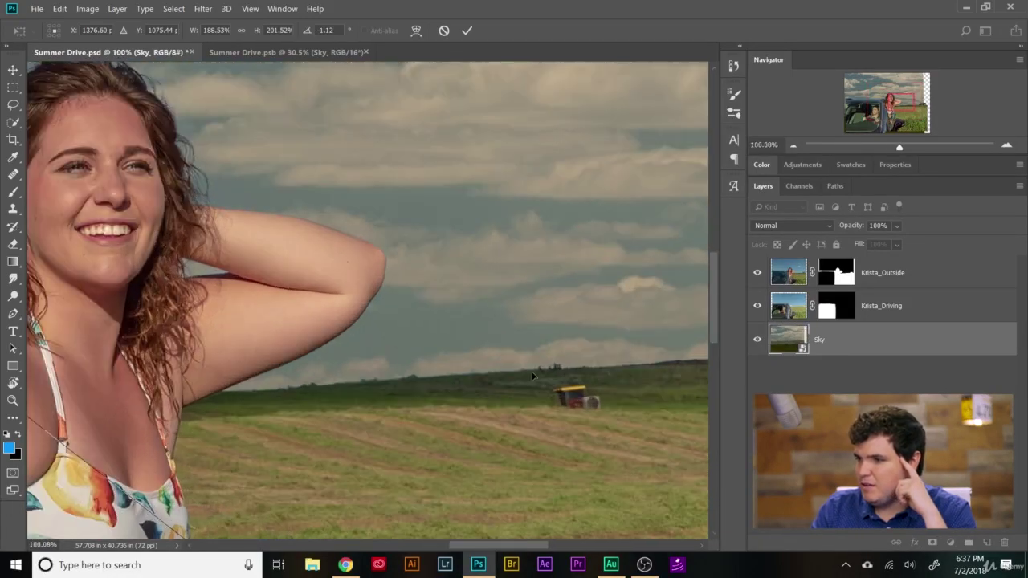
scroll(481, 425, up, 2)
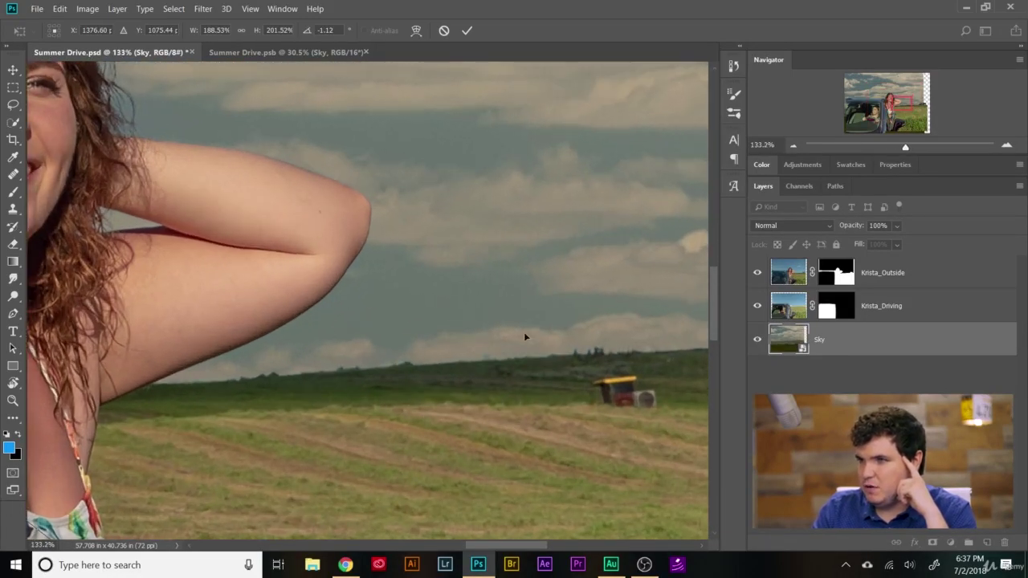
scroll(366, 374, down, 6)
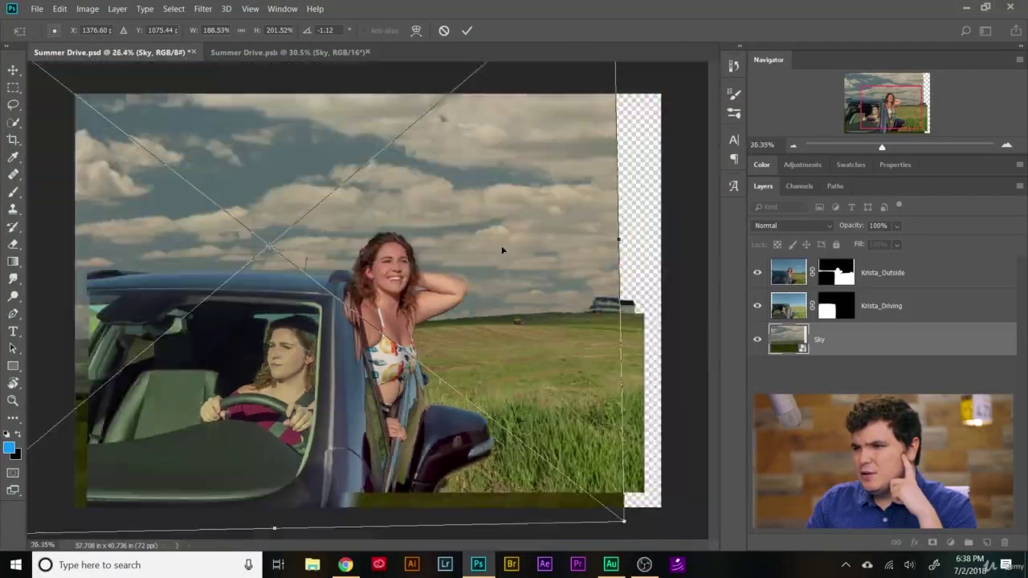
scroll(493, 270, down, 1)
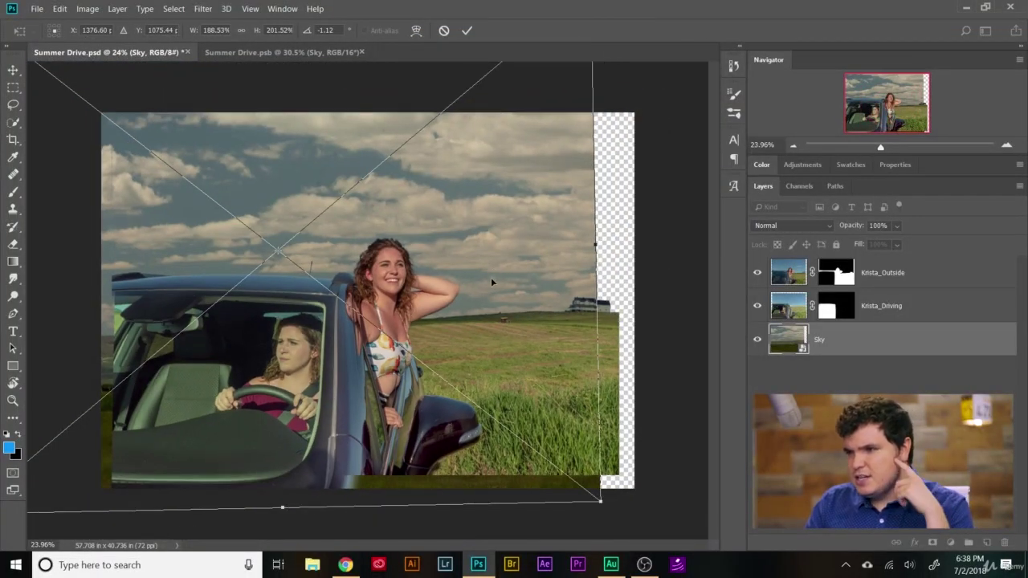
scroll(366, 297, up, 1)
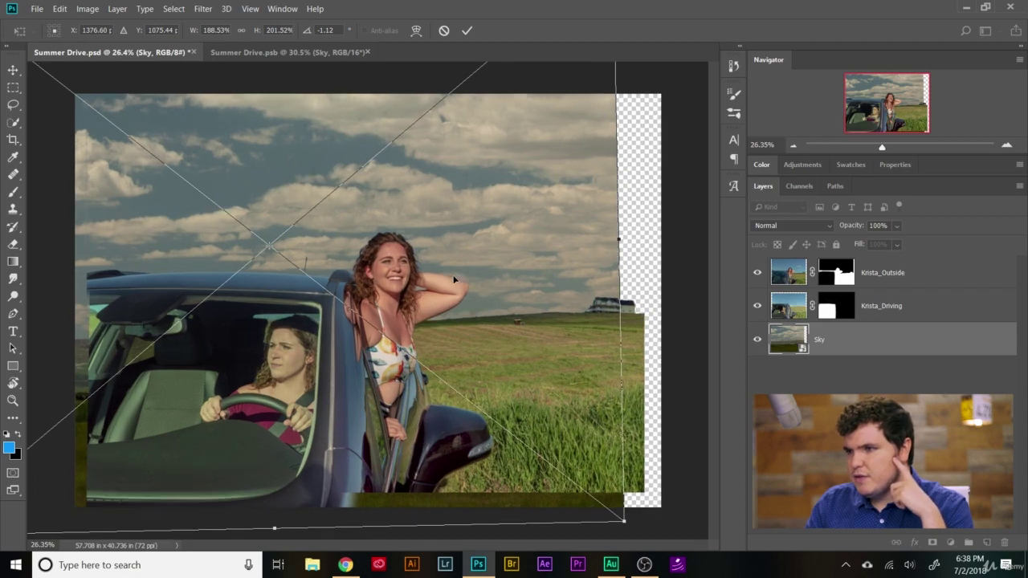
click(466, 31)
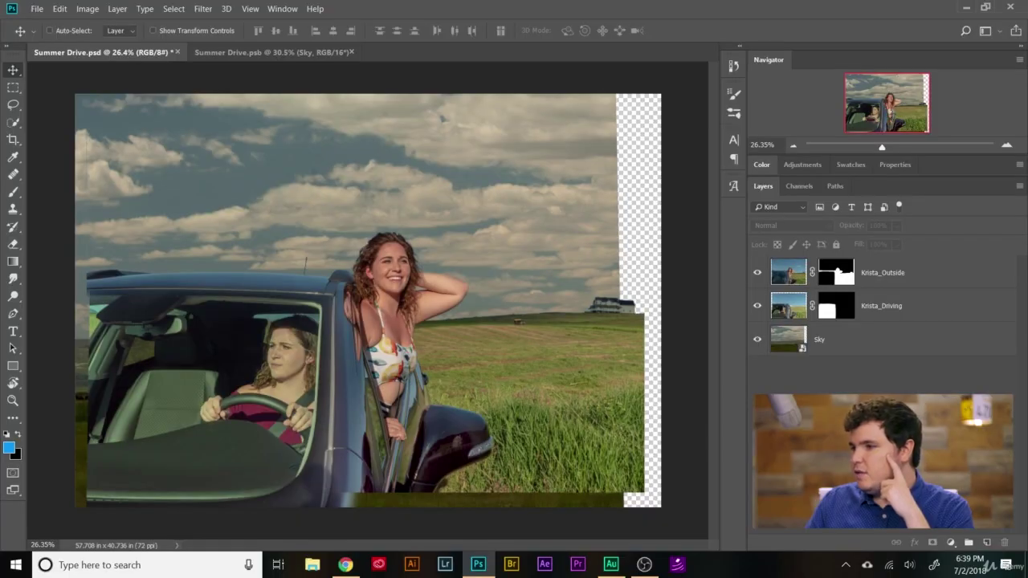
- Add a Curves adjustment layer directly above the outside photo layer
click(922, 273)
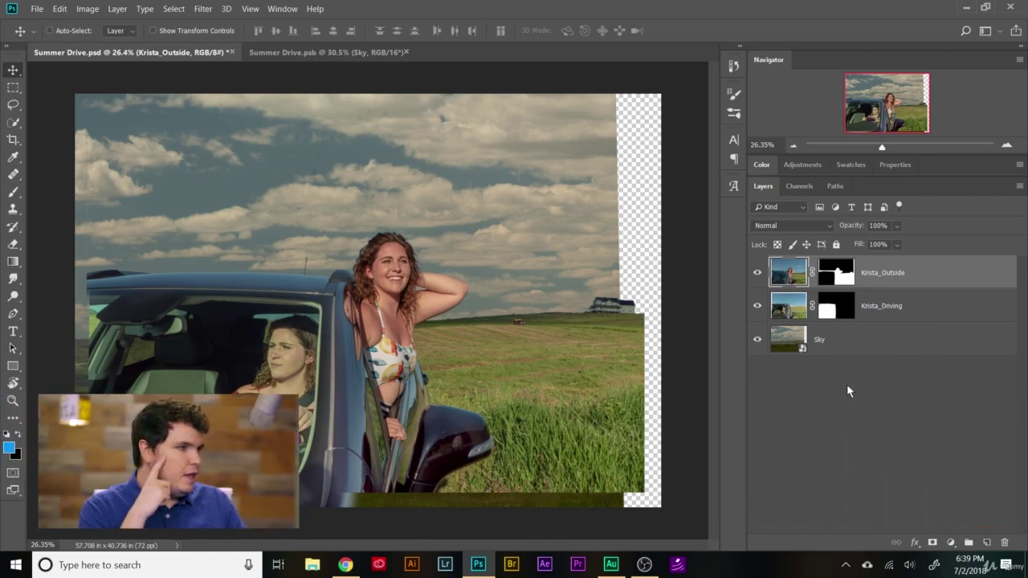
click(801, 164)
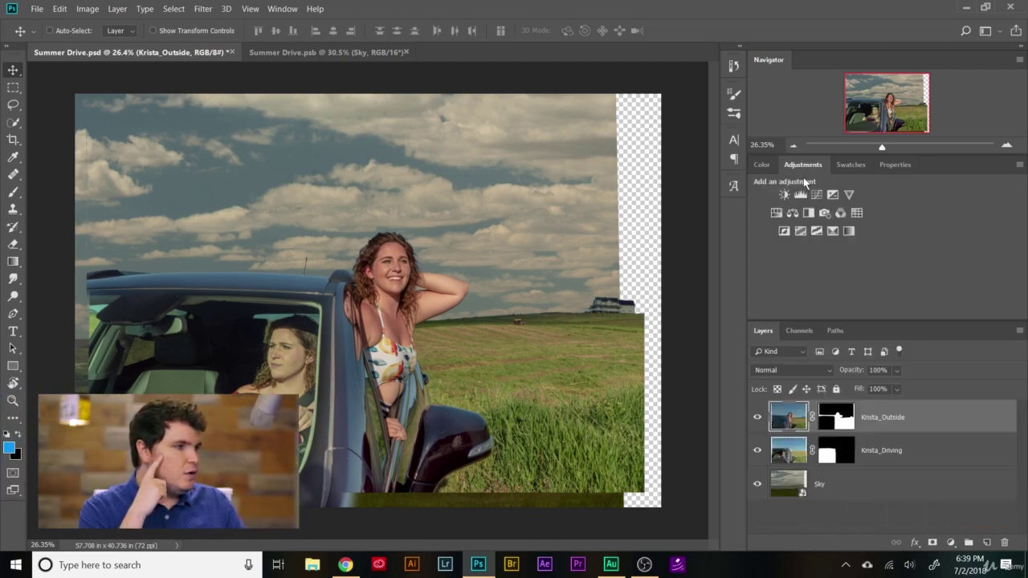
click(815, 195)
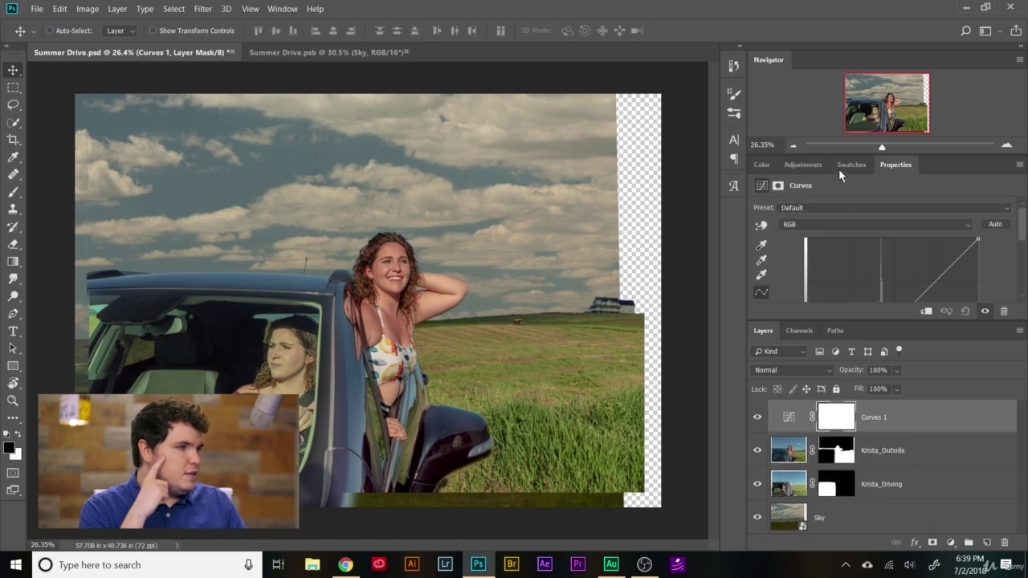
- Bend the RGB curve downward in the darker midtones to darken the whole composite
drag(864, 320, 869, 444)
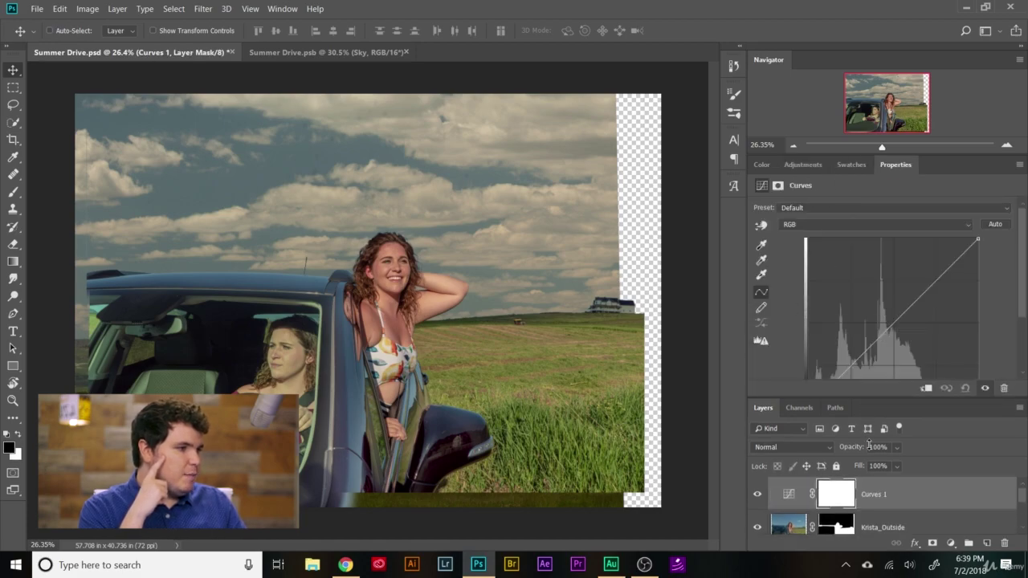
drag(827, 154, 826, 117)
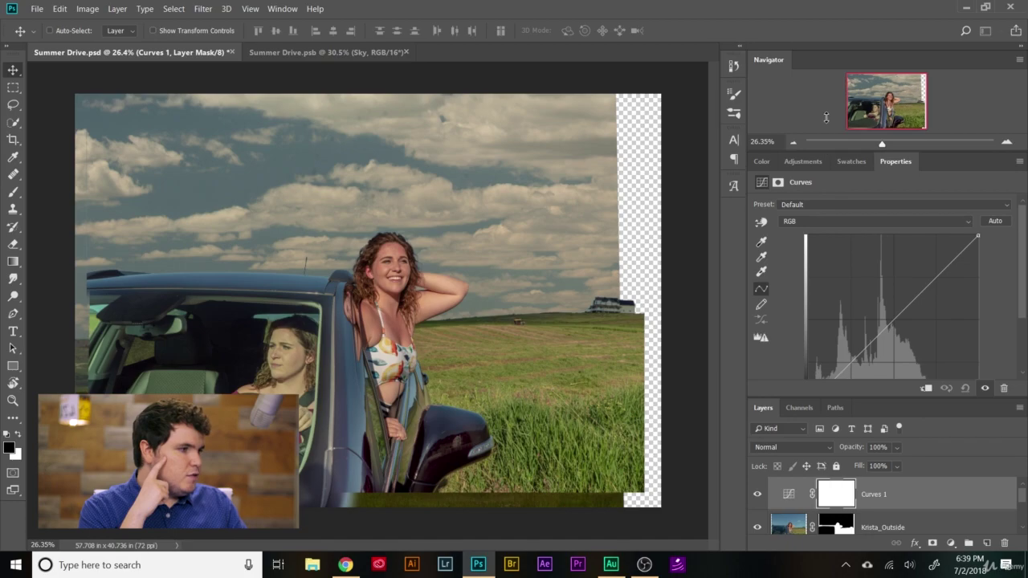
key(ctrl+minus)
scroll(1023, 307, down, 2)
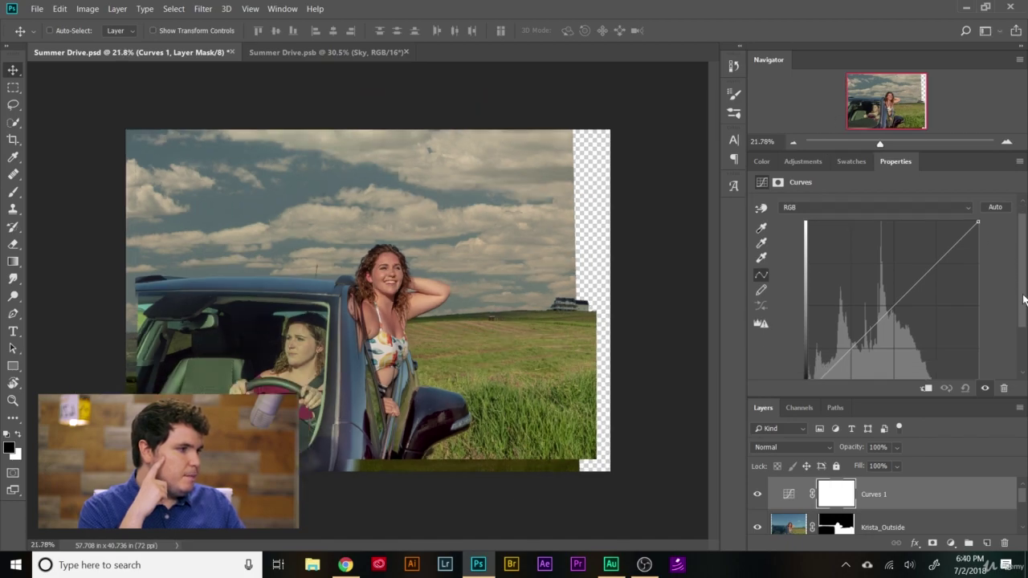
drag(887, 293, 861, 334)
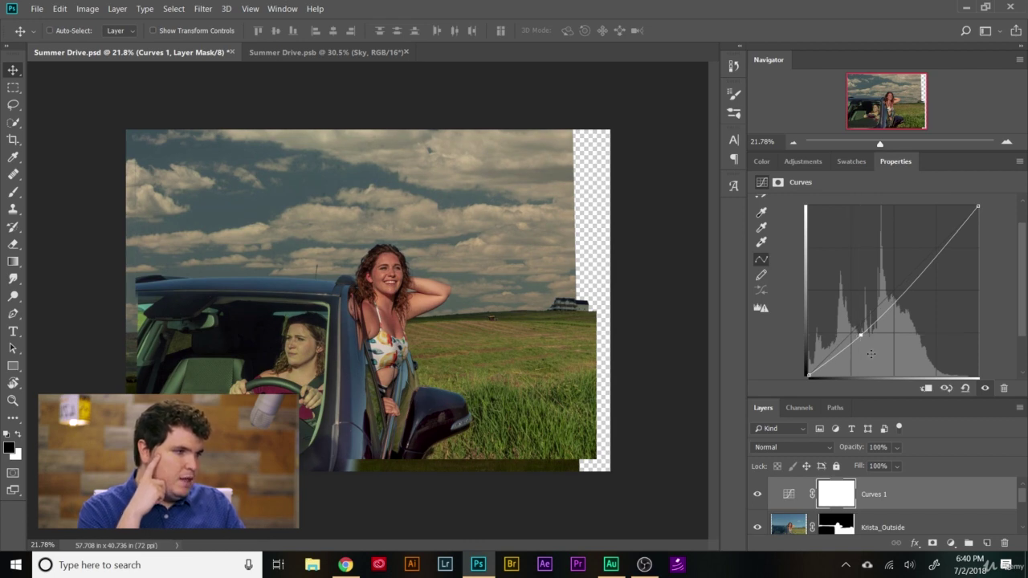
double_click(889, 171)
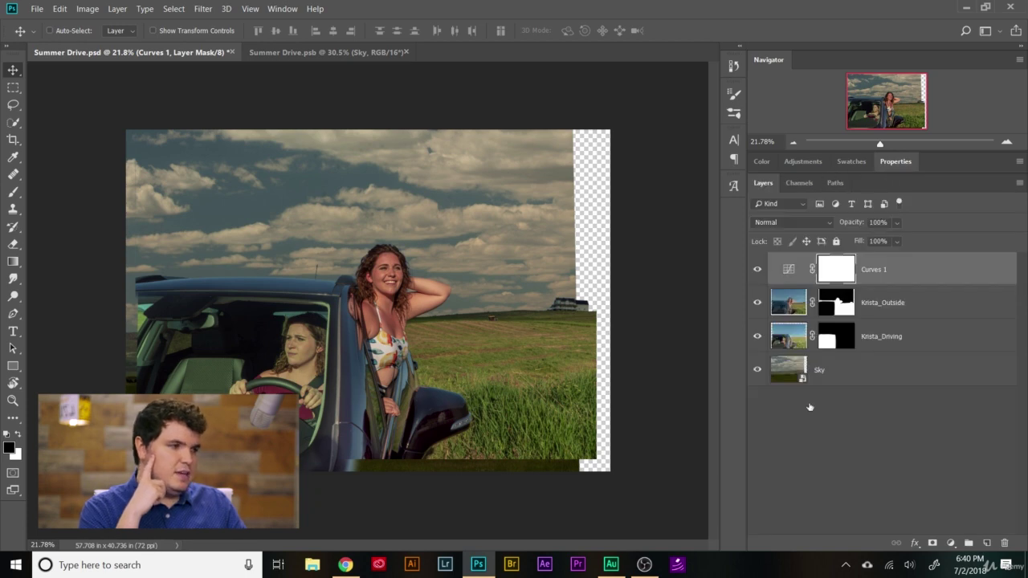
- Compare the composite with the Curves 1 adjustment hidden and shown
click(756, 272)
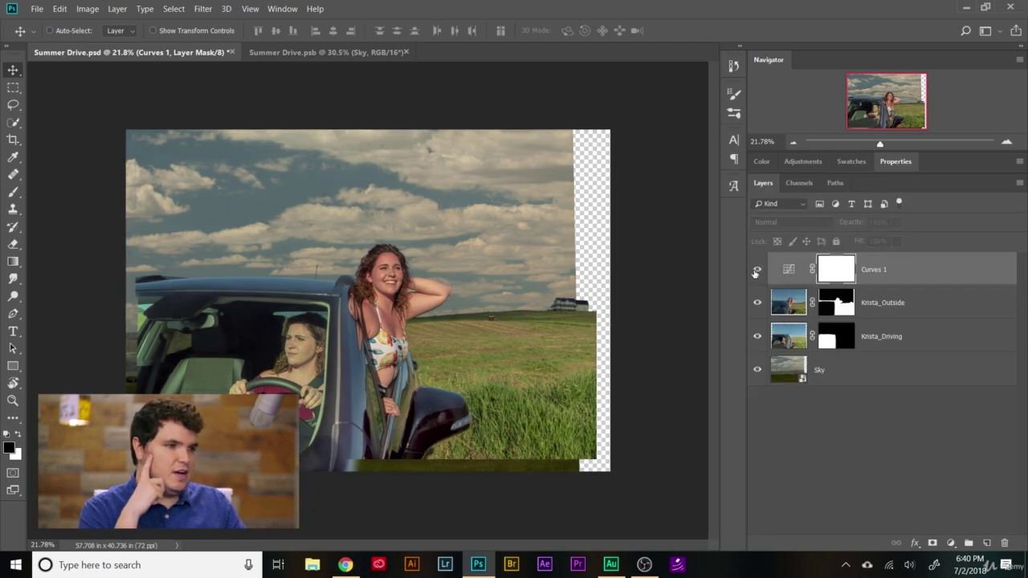
click(756, 271)
click(756, 272)
click(756, 272)
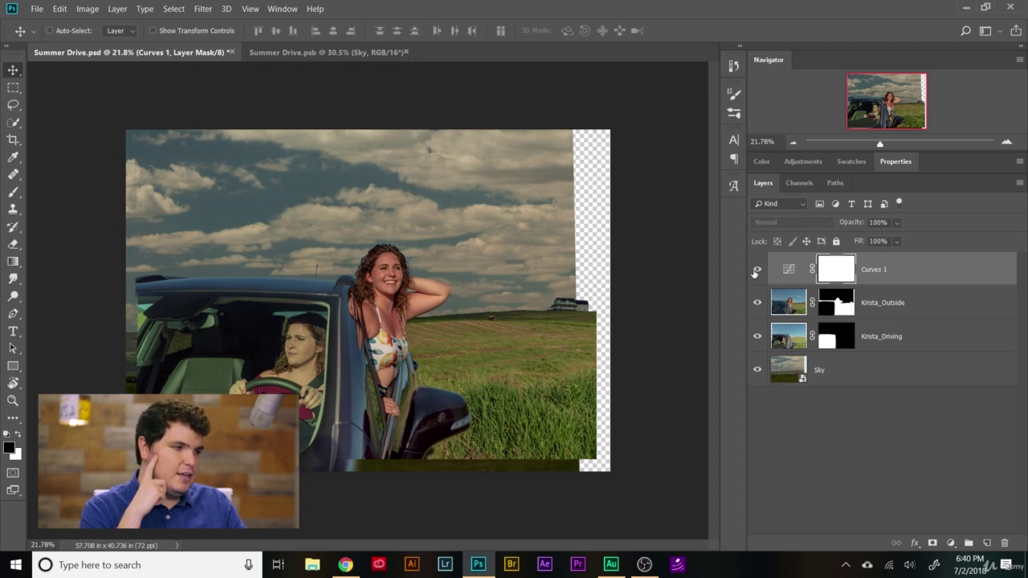
click(755, 272)
click(755, 272)
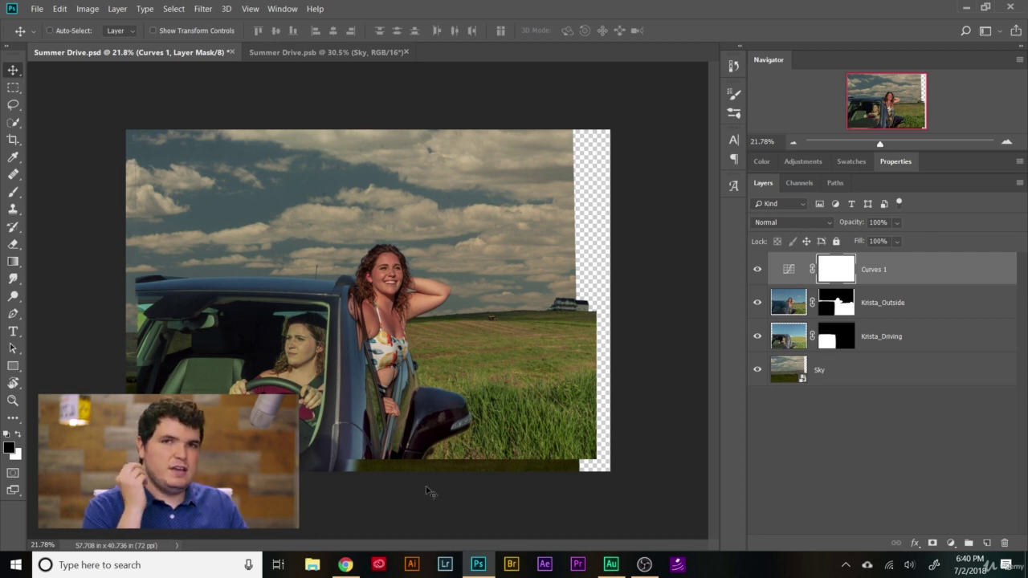
- Clip the Curves 1 adjustment to the outside photo layer and compare the image with the adjustment hidden and shown
alt+click(793, 280)
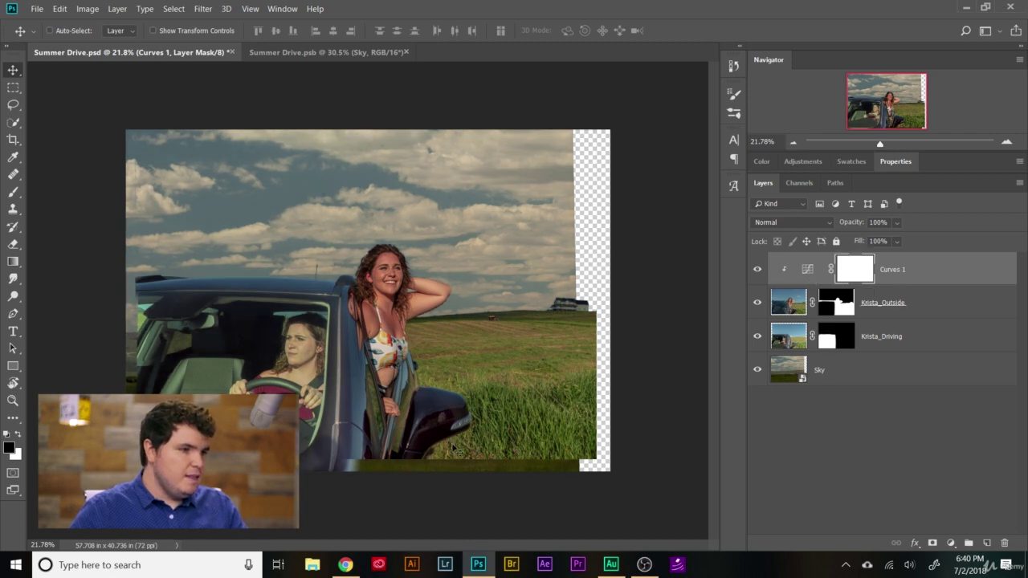
scroll(489, 425, up, 2)
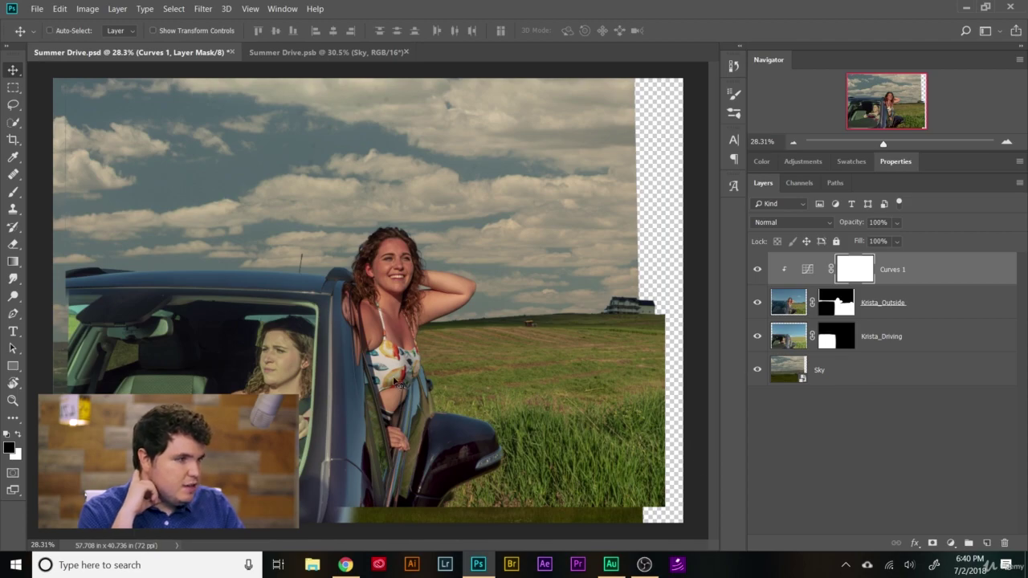
click(758, 272)
click(759, 272)
click(759, 272)
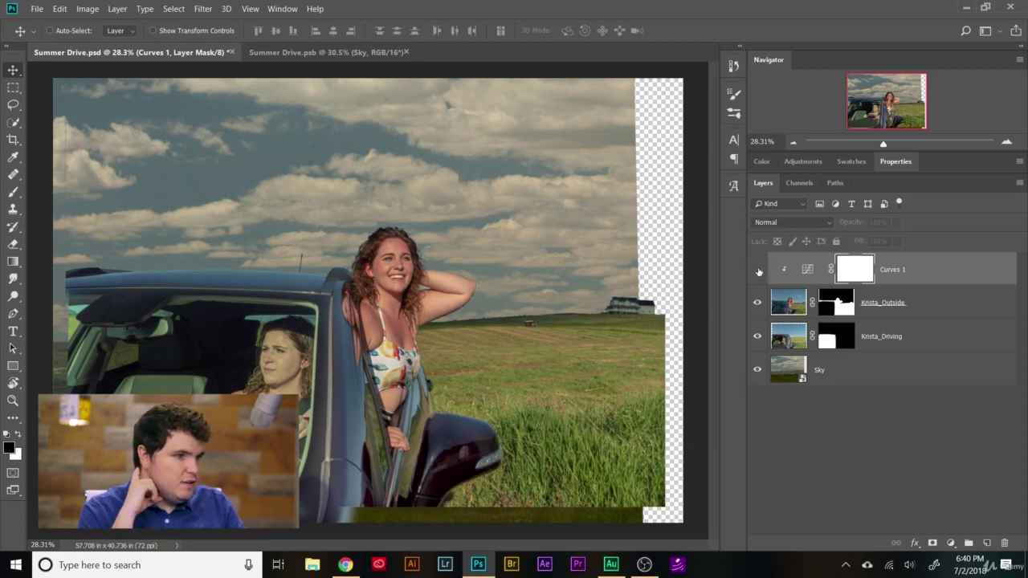
click(759, 272)
click(758, 272)
click(759, 272)
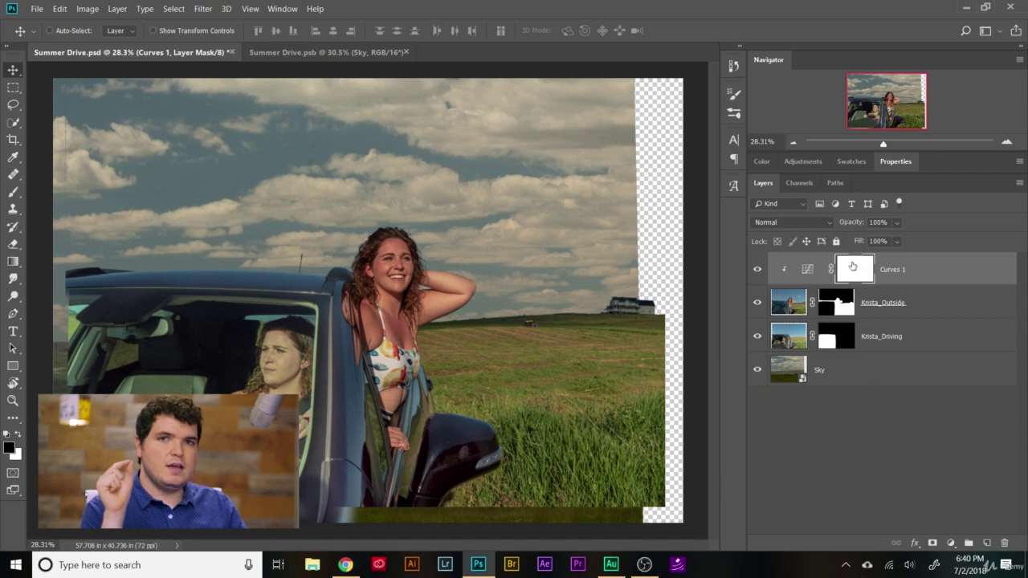
- Invert the Curves 1 layer mask to black so the darkening is hidden everywhere
scroll(602, 369, down, 2)
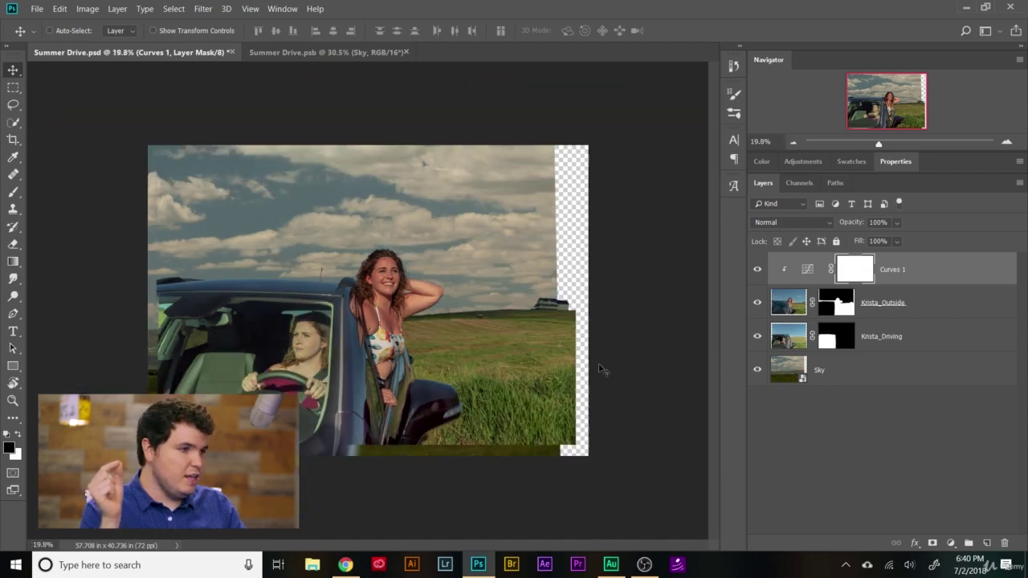
scroll(554, 384, up, 1)
scroll(563, 390, up, 1)
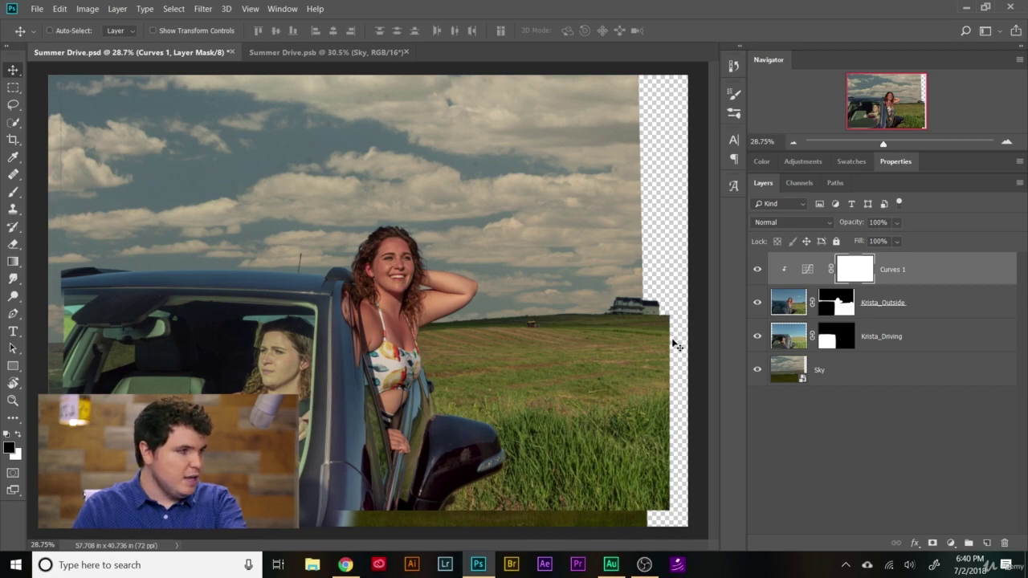
key(ctrl+i)
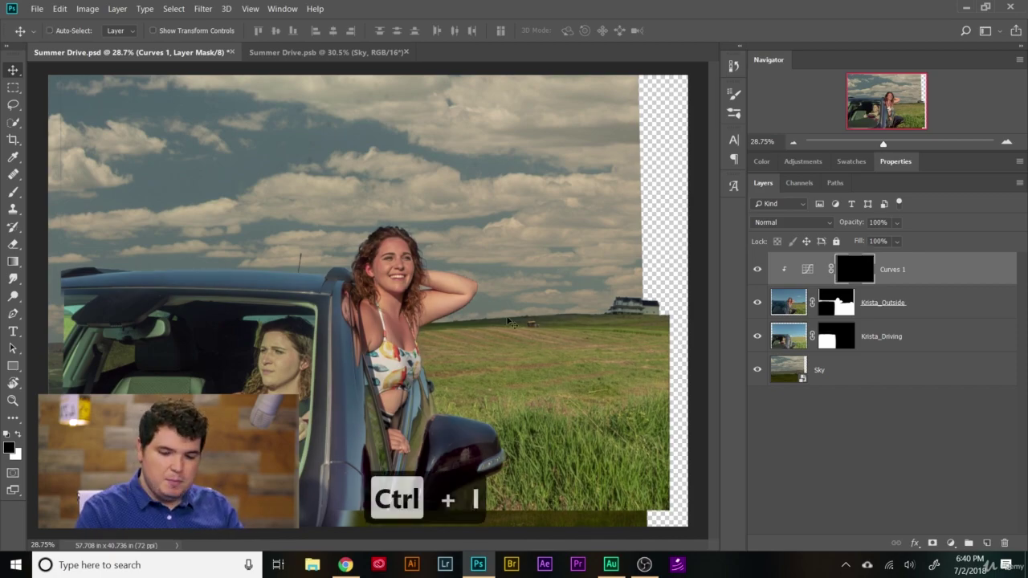
- Paint white on the Curves 1 mask over the grassy field with a soft 300 px brush at 0% hardness
key(b)
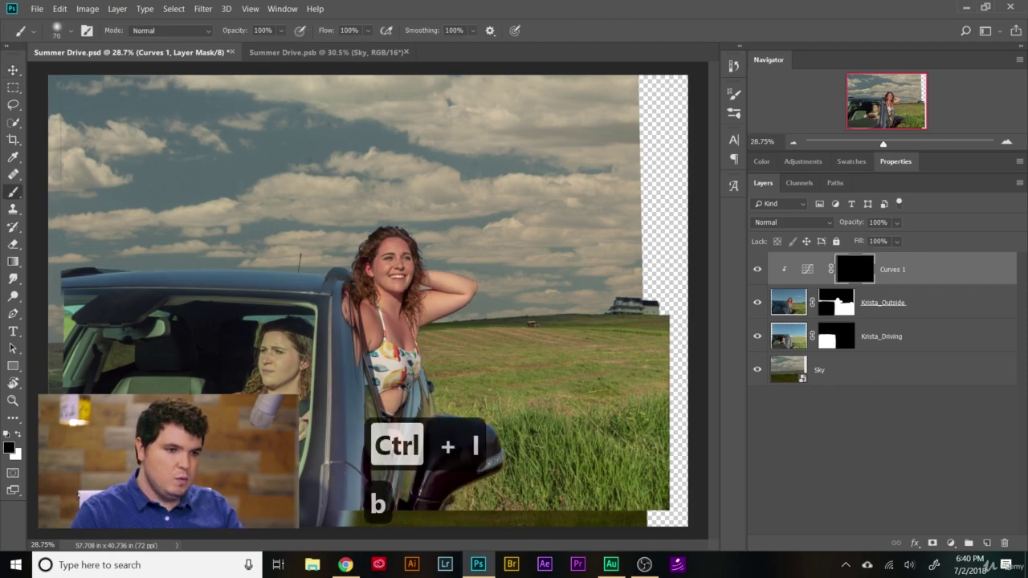
click(20, 436)
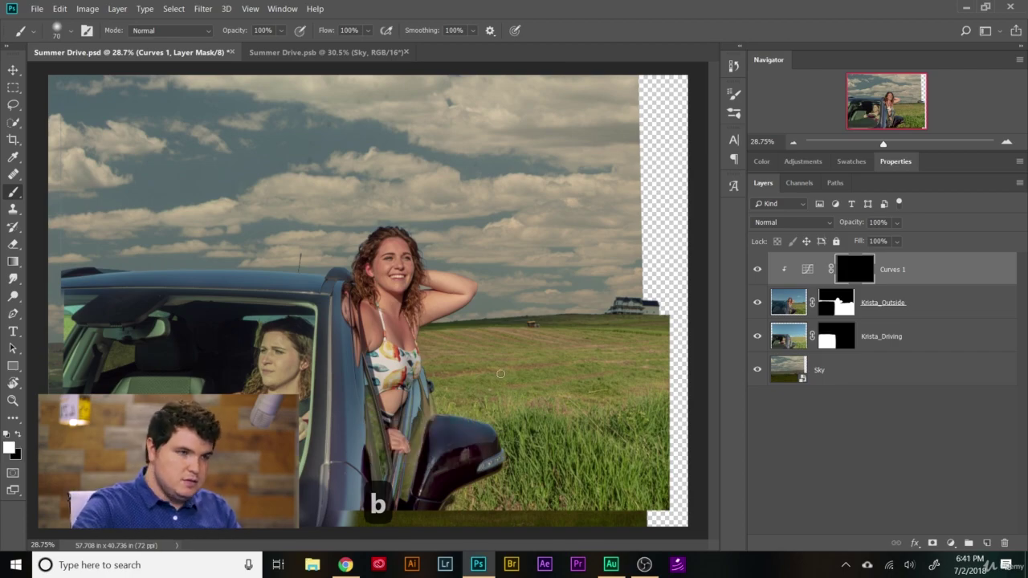
key(bracketright)
key(bracketright)
key(bracketright)
key(bracketright)
click(70, 31)
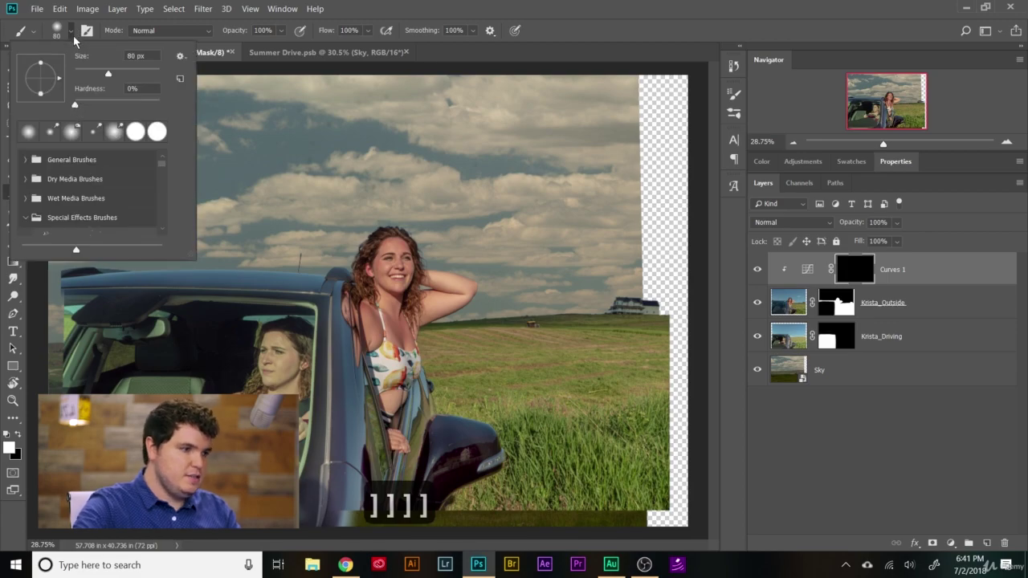
click(73, 36)
key(bracketright)
key(bracketright)
key(bracketright)
key(bracketright)
key(bracketright)
key(bracketright)
key(bracketright)
key(bracketright)
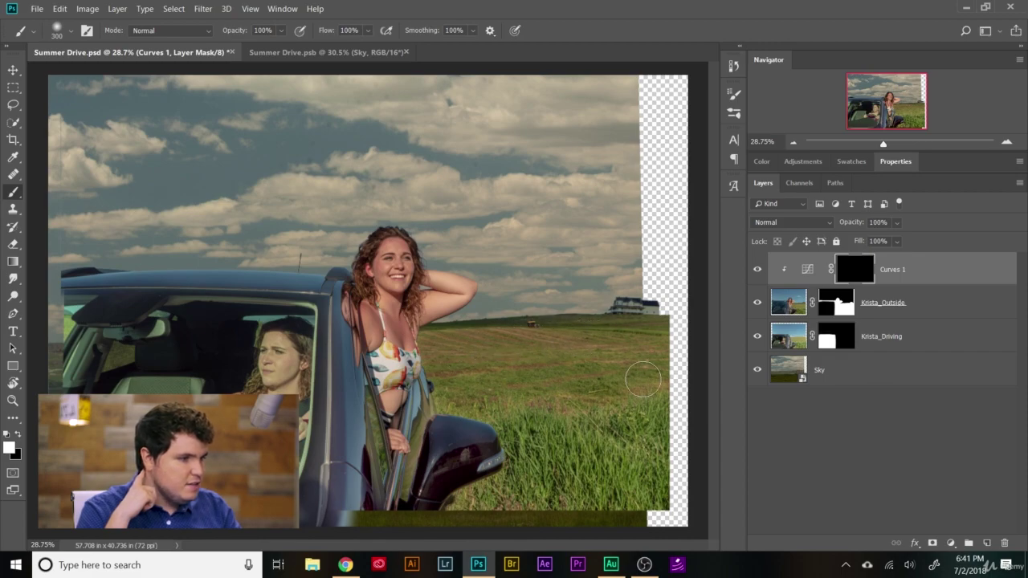
mouse_move(645, 370)
mouse_down()
mouse_move(492, 394)
mouse_move(561, 360)
mouse_move(474, 367)
mouse_move(559, 354)
mouse_move(514, 354)
mouse_up()
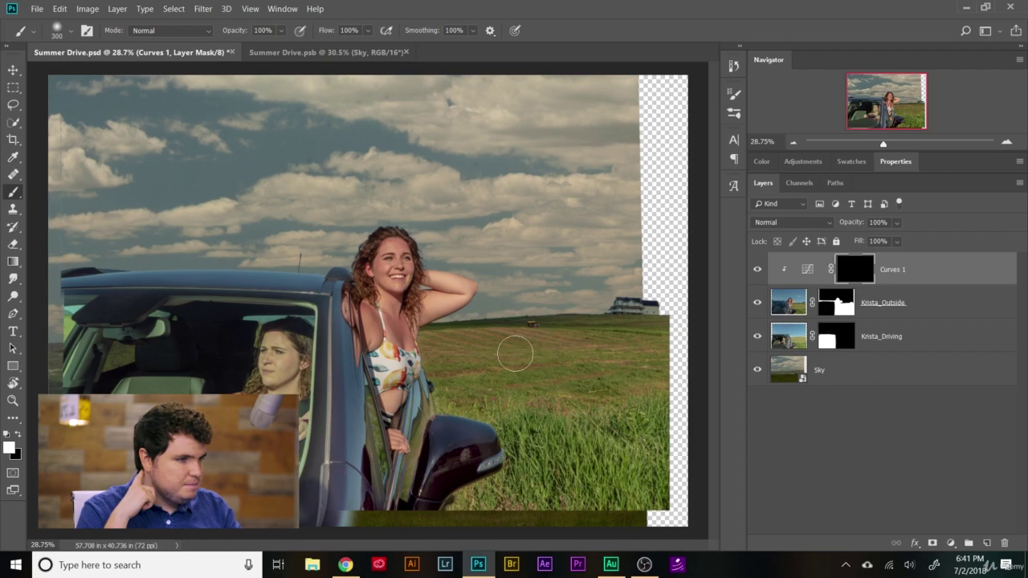
- Reshape the Curves 1 RGB curve into a gentle S by raising a highlight point above the lowered shadow point
key(ctrl+2)
double_click(801, 276)
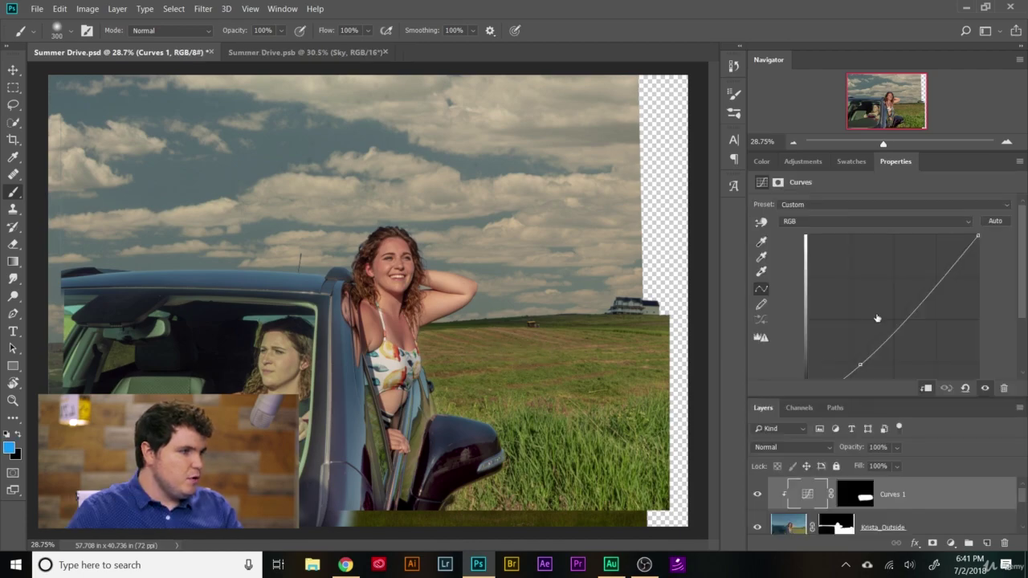
scroll(887, 310, down, 1)
mouse_move(859, 332)
mouse_down()
mouse_move(863, 359)
mouse_move(849, 311)
mouse_move(850, 344)
mouse_move(860, 334)
mouse_up()
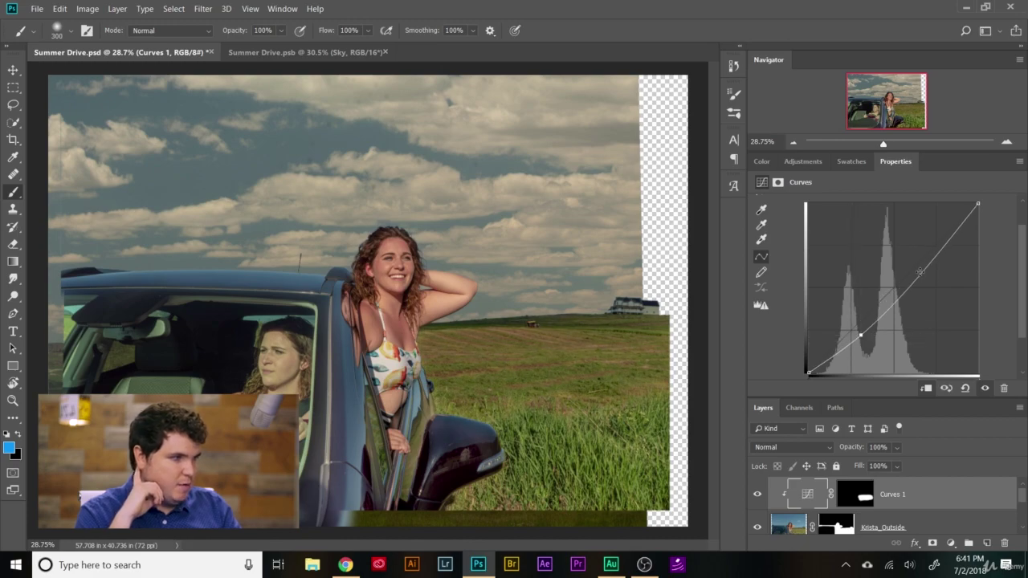
drag(920, 277, 916, 272)
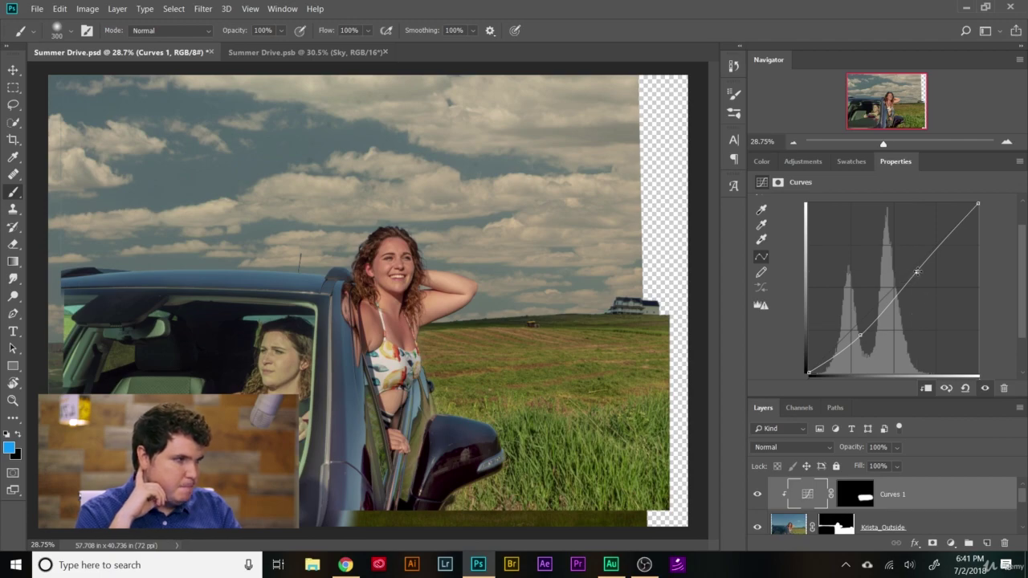
mouse_move(916, 273)
mouse_down()
mouse_move(915, 260)
mouse_move(915, 269)
mouse_up()
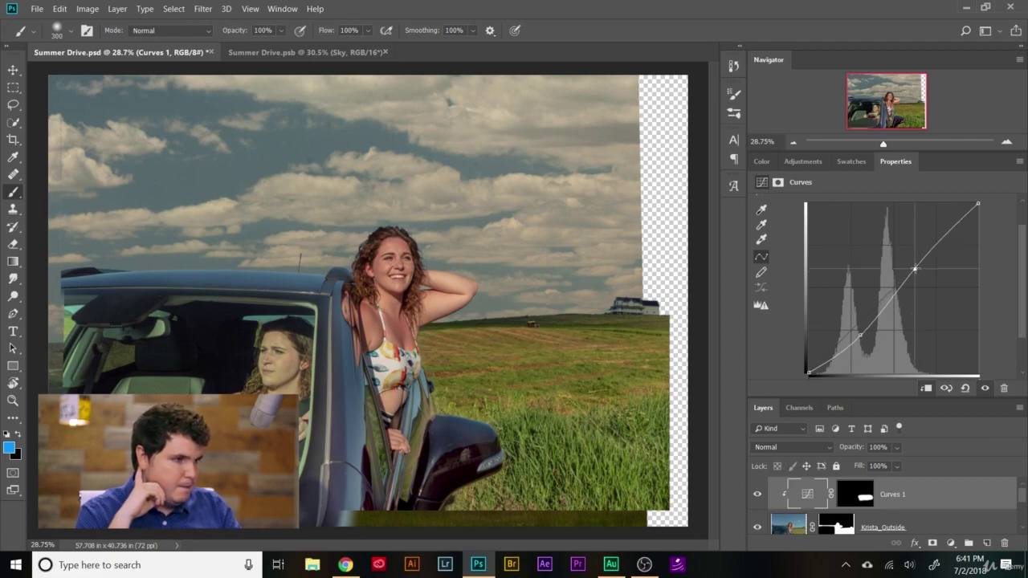
- Target the Curves 1 layer mask and reduce the brush to 50 px for detail work along the outside woman's edge
scroll(521, 380, up, 3)
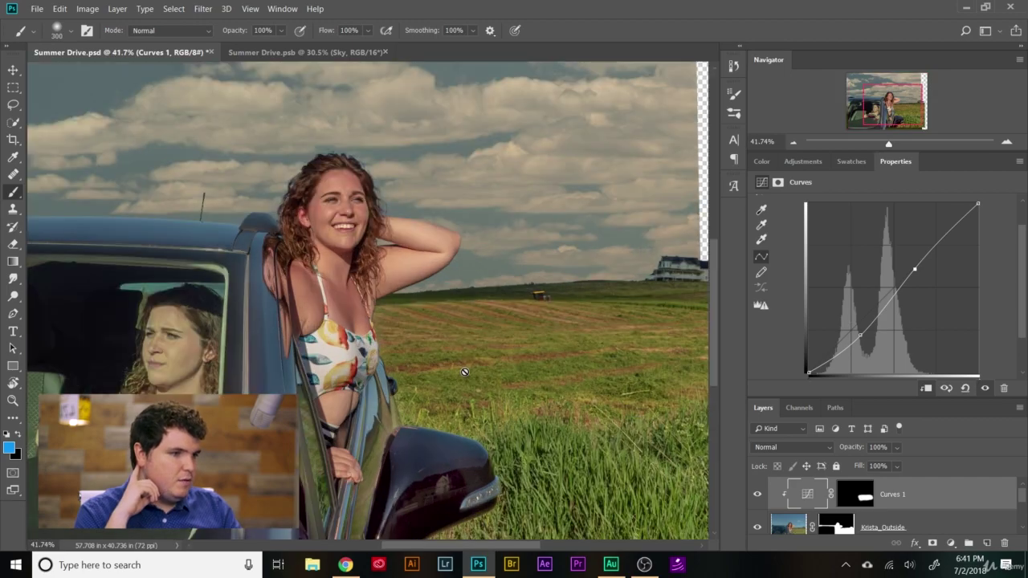
scroll(449, 375, up, 3)
scroll(289, 317, up, 1)
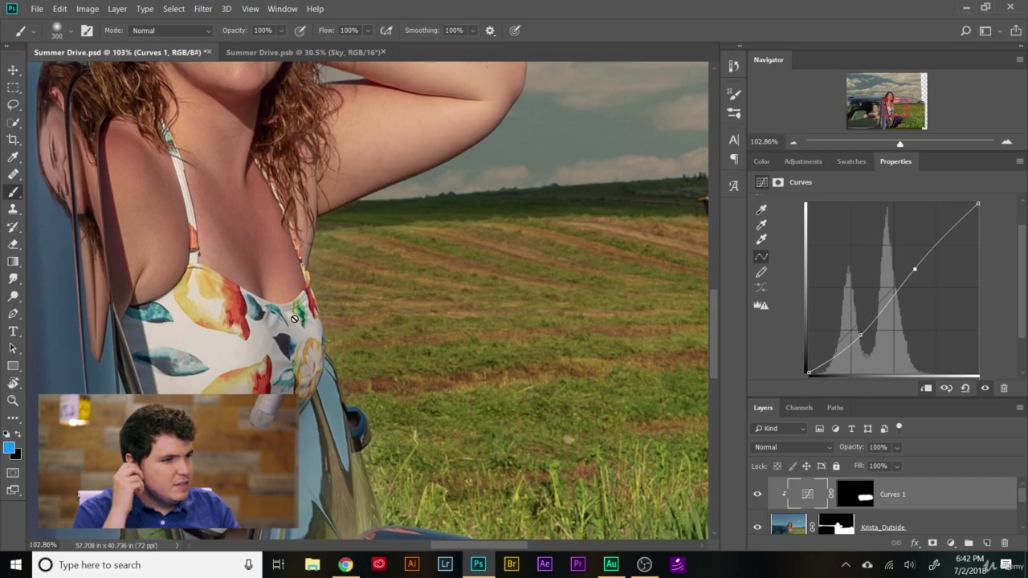
click(864, 497)
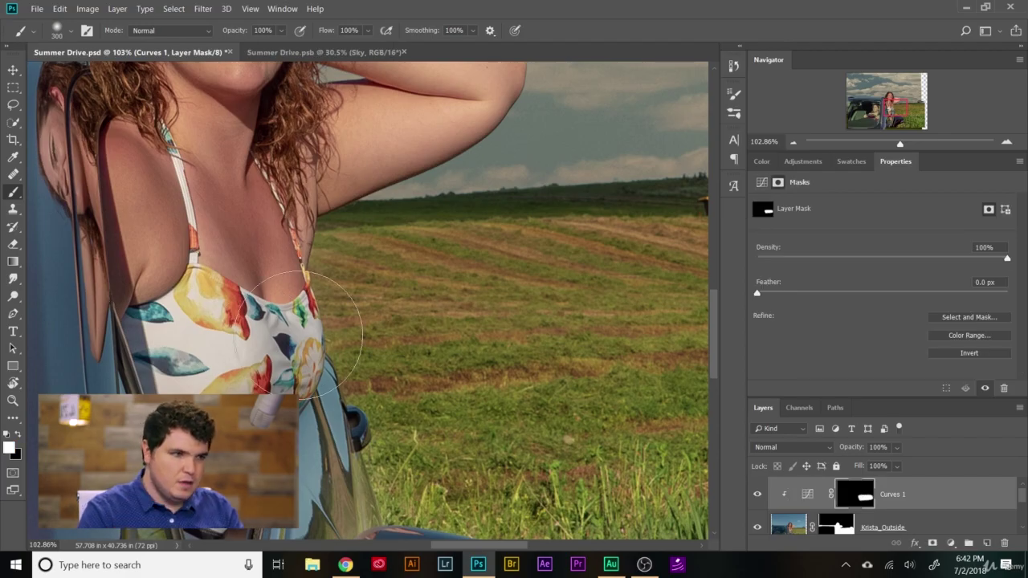
key(bracketleft)
key(bracketleft)
key(bracketleft)
key(bracketleft)
key(bracketleft)
key(bracketleft)
key(bracketleft)
key(bracketleft)
key(bracketleft)
key(bracketleft)
key(bracketleft)
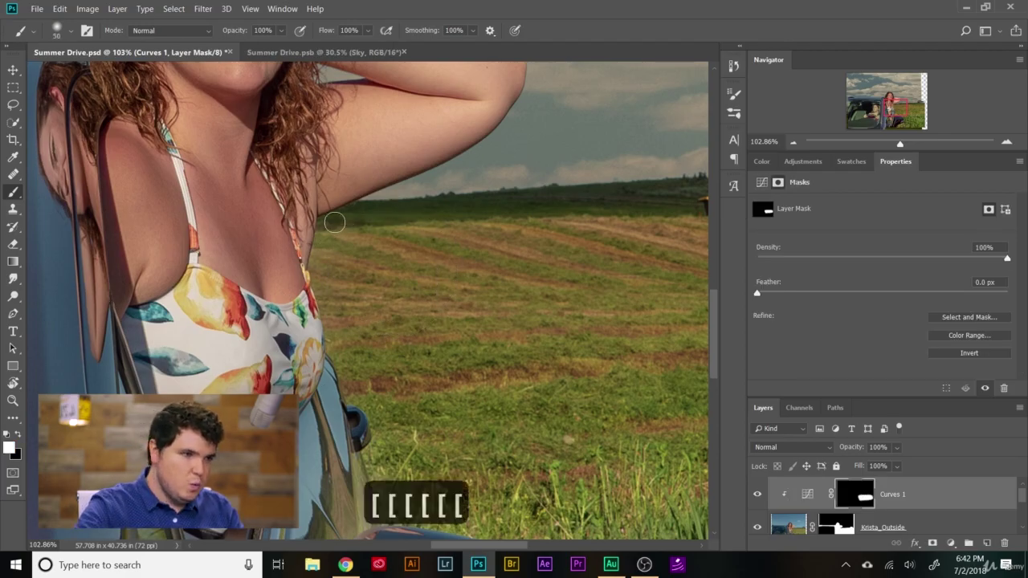